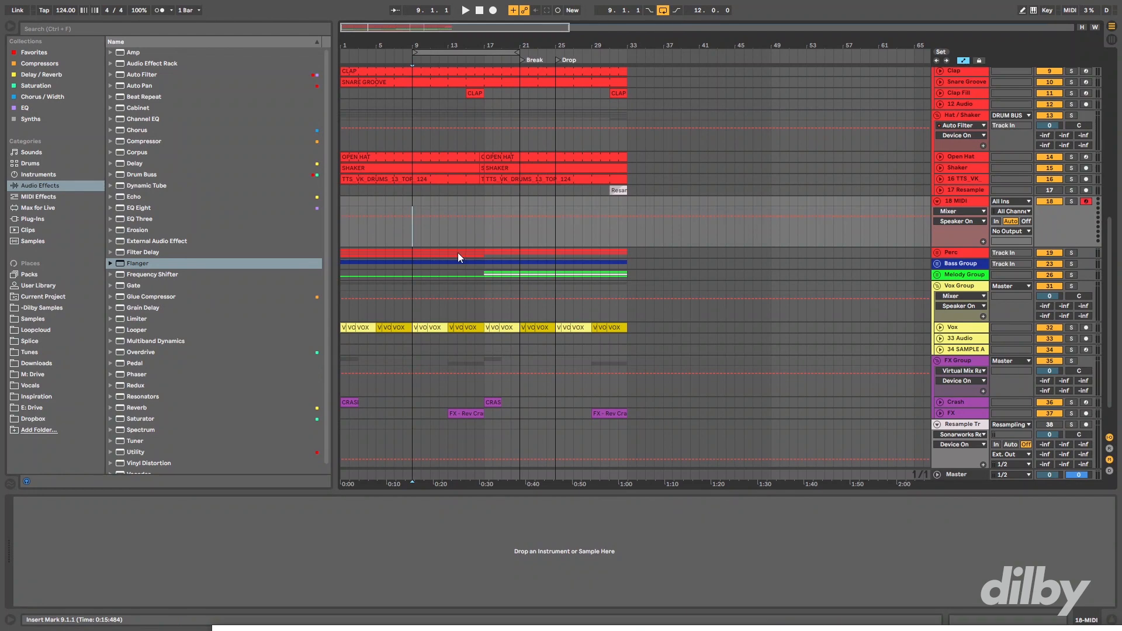
# - Load Operator onto the empty MIDI track and set oscillator A's waveform to Noise White
pyautogui.click(70, 174)
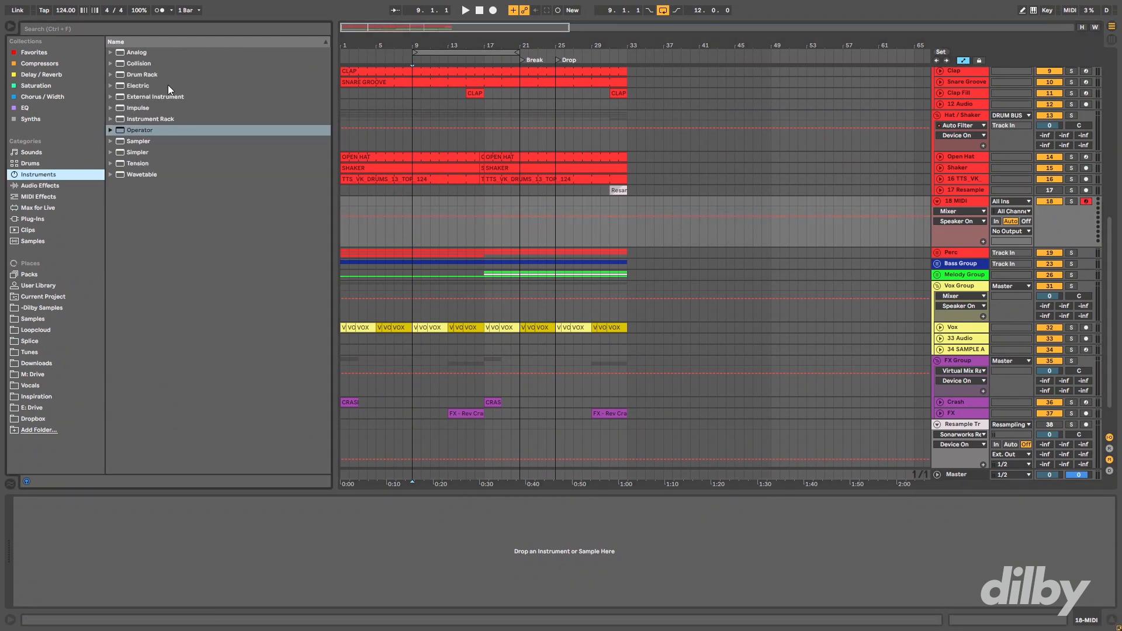
pyautogui.click(146, 131)
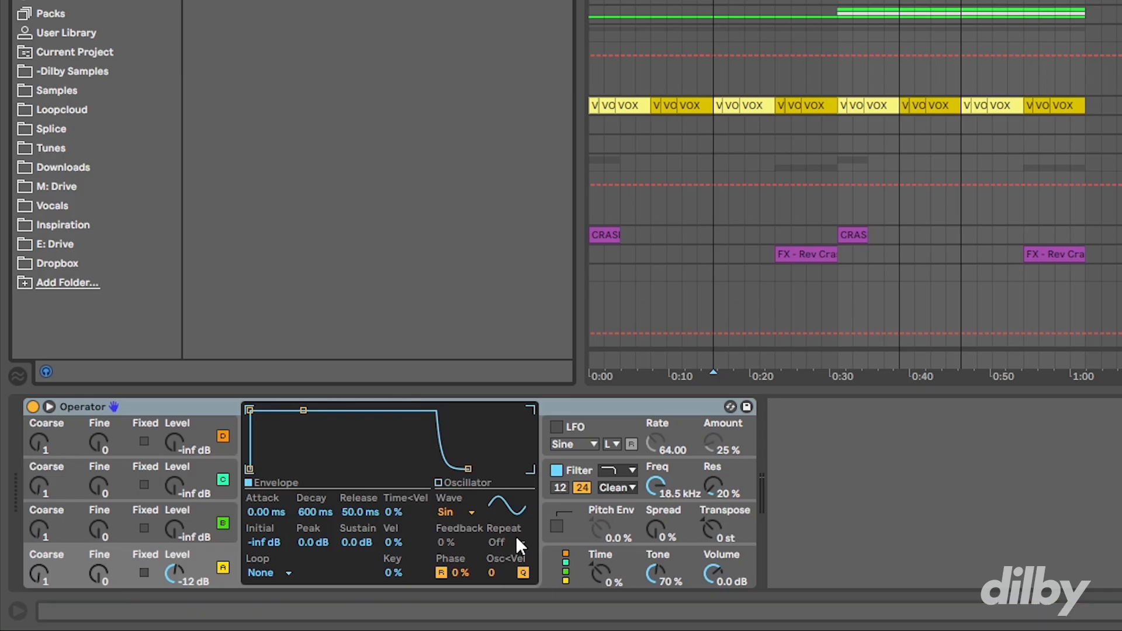
pyautogui.click(267, 563)
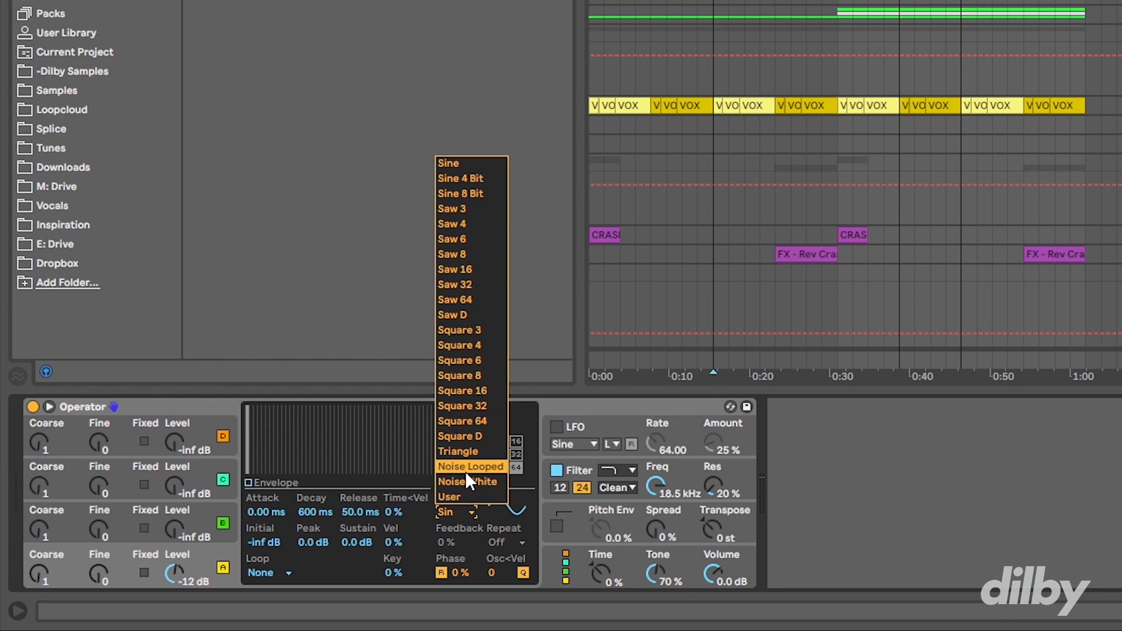
pyautogui.click(481, 479)
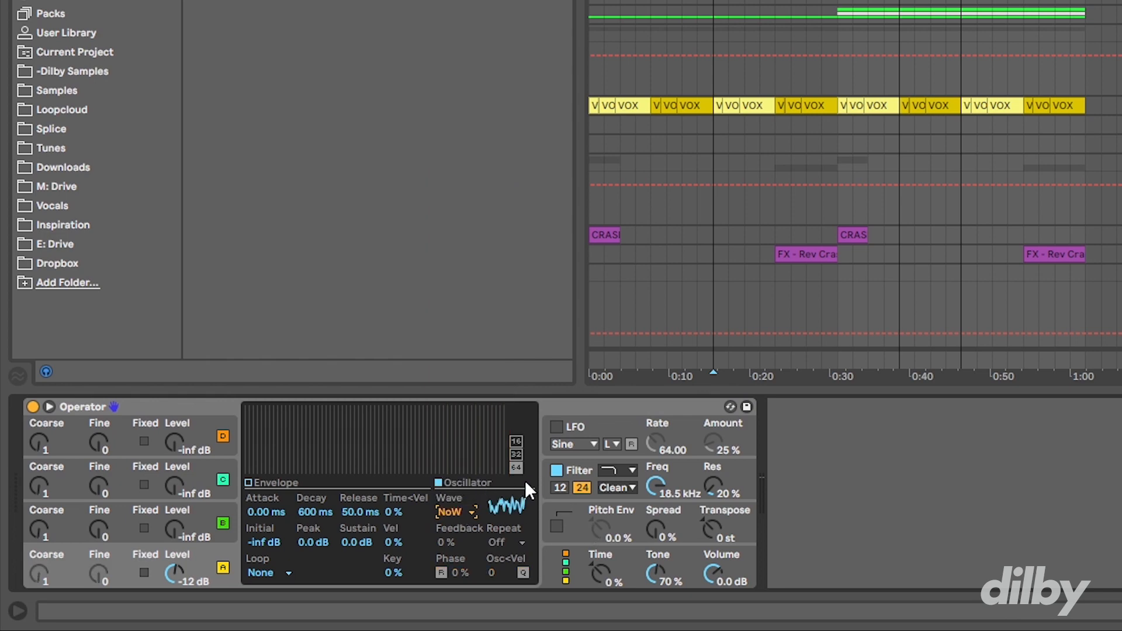
# - Turn off Operator's filter and shape oscillator A's envelope with a 1.37 s decay, -inf dB sustain and 26.2 ms release
pyautogui.click(556, 468)
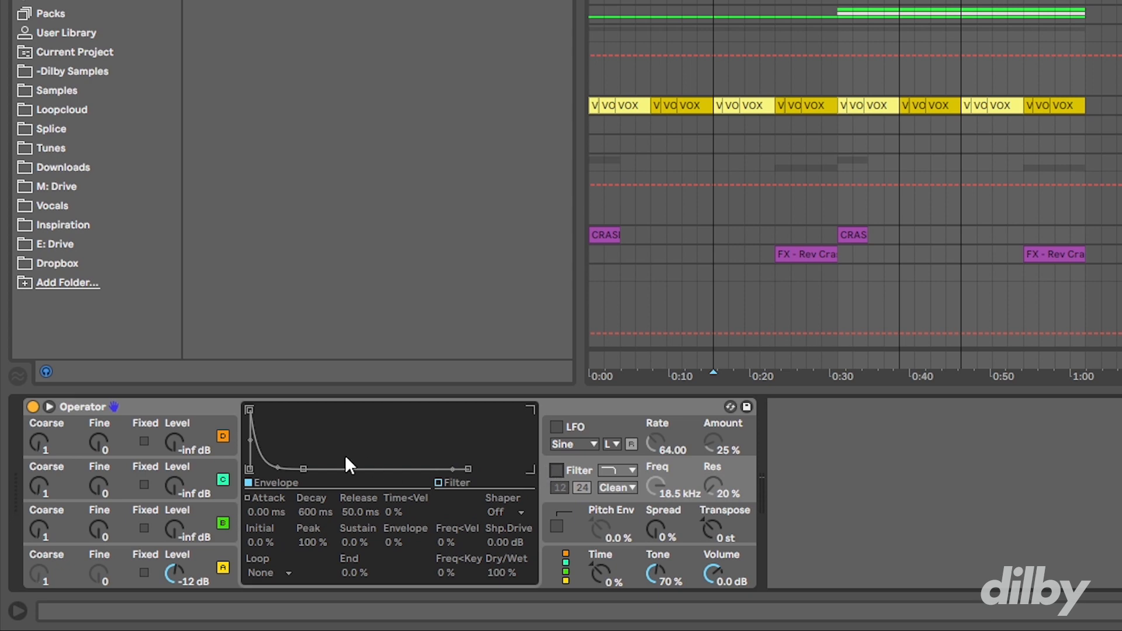
pyautogui.click(125, 560)
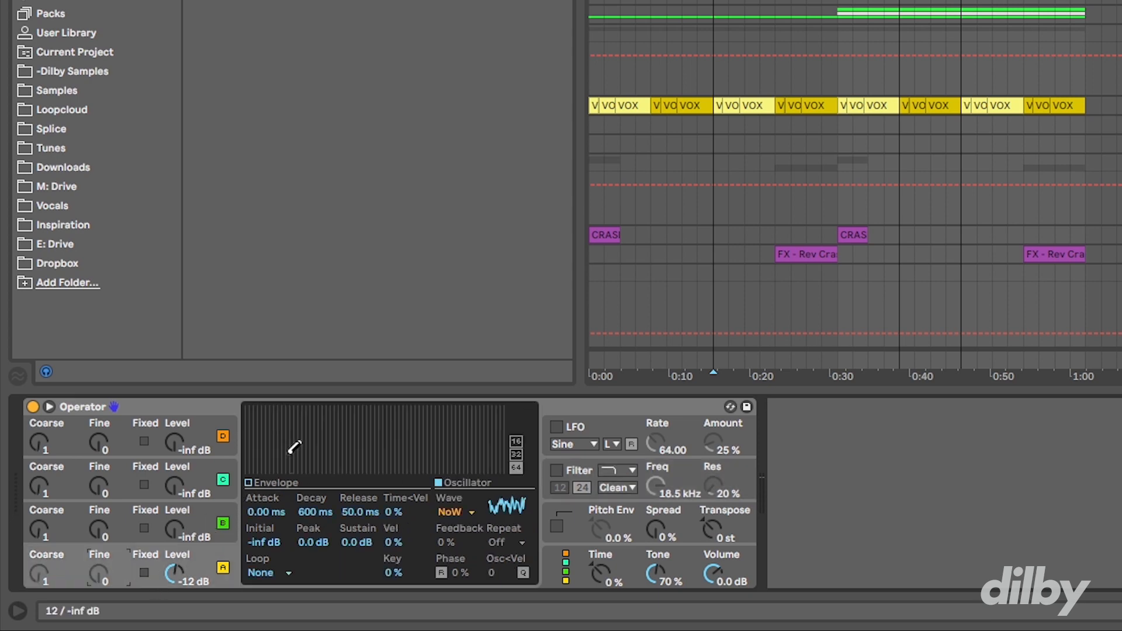
pyautogui.click(249, 483)
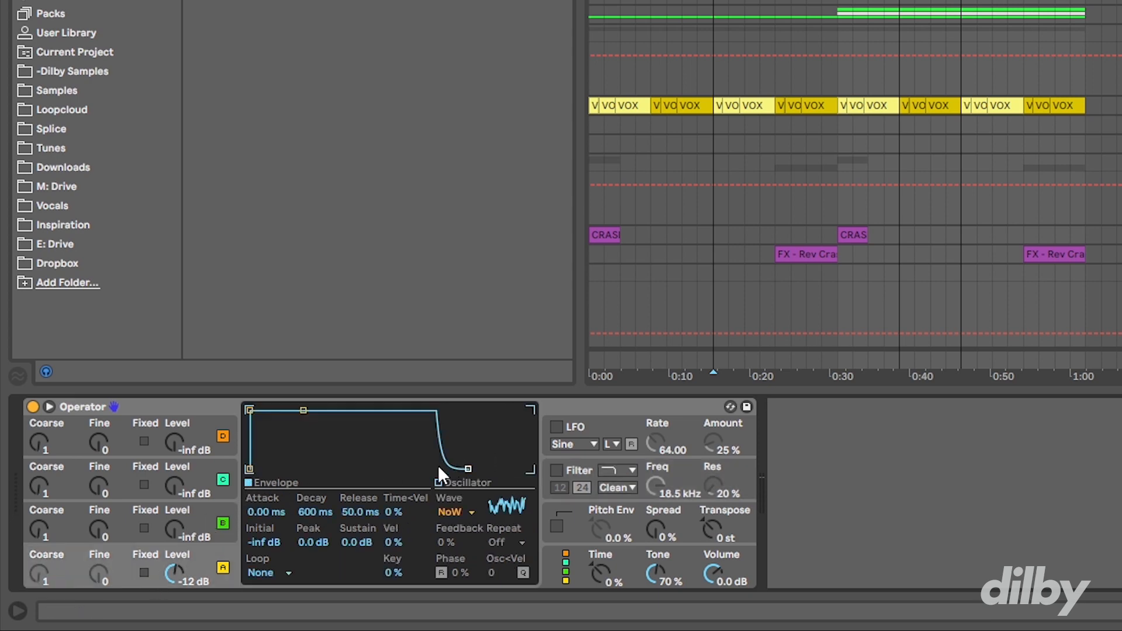
pyautogui.moveTo(303, 411); pyautogui.dragTo(311, 469)
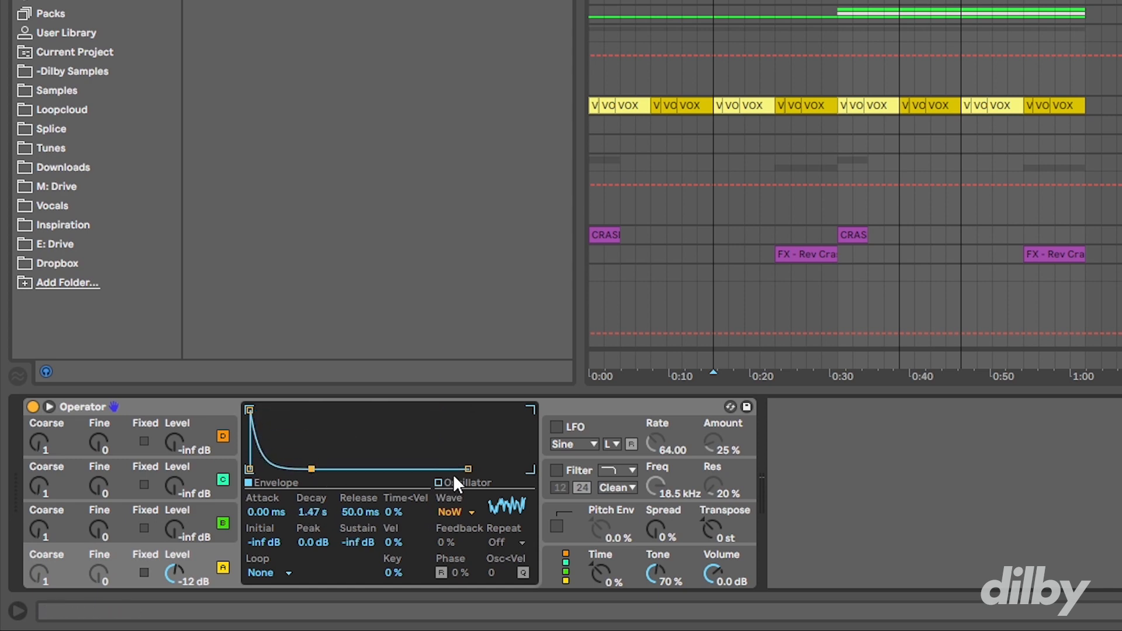
pyautogui.moveTo(469, 469)
pyautogui.mouseDown()
pyautogui.moveTo(481, 469)
pyautogui.moveTo(461, 469)
pyautogui.mouseUp()
pyautogui.moveTo(359, 508); pyautogui.dragTo(313, 509)
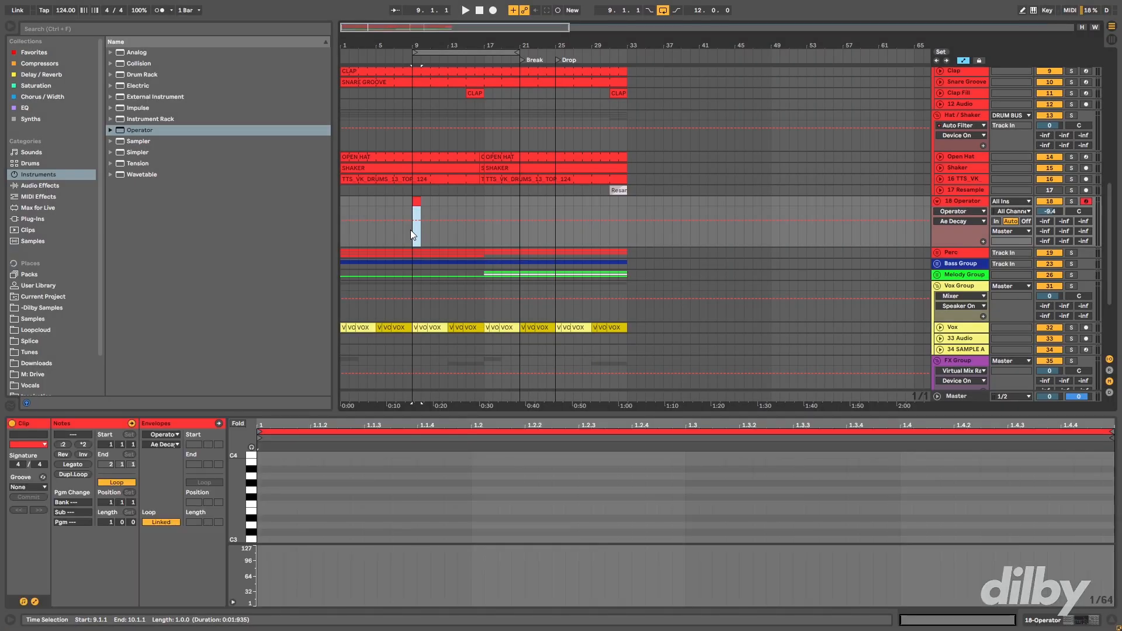
# - Fill the first beat of the one-bar clip at bar 9 with four C3 sixteenth notes
pyautogui.doubleClick(266, 539)
pyautogui.moveTo(276, 539); pyautogui.dragTo(310, 539)
pyautogui.hotkey('ctrl', 'd')
pyautogui.hotkey('ctrl', 'd')
pyautogui.hotkey('ctrl', 'd')
# - Vary the note velocities: first note 57, second note 41, and the fourth note slightly lower than the third
pyautogui.moveTo(256, 583); pyautogui.dragTo(257, 605)
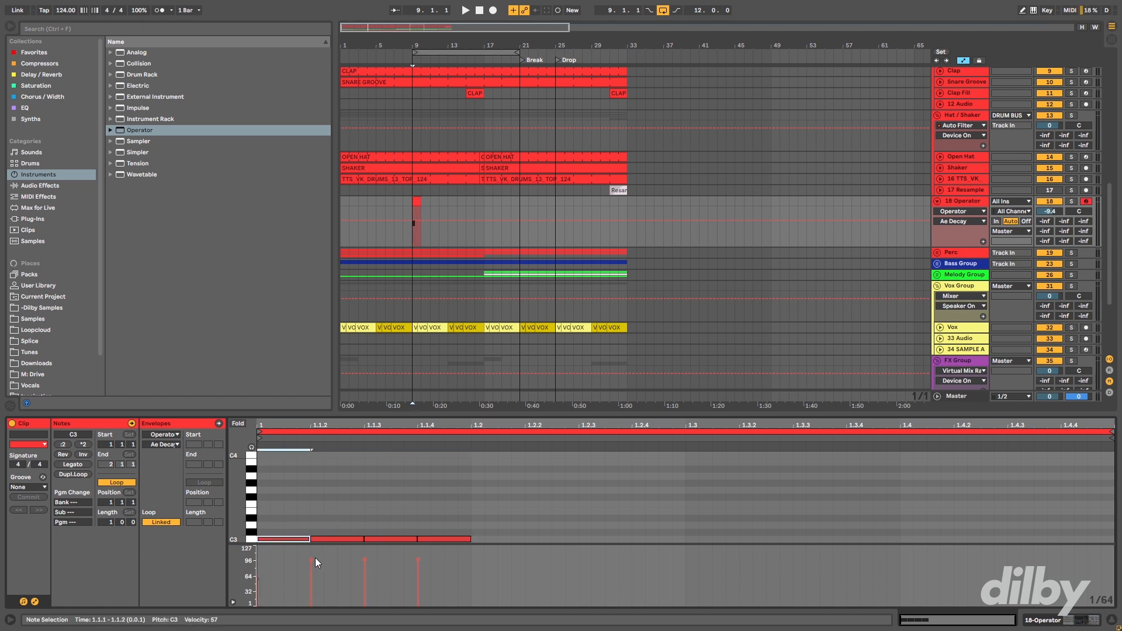
pyautogui.moveTo(311, 559); pyautogui.dragTo(311, 565)
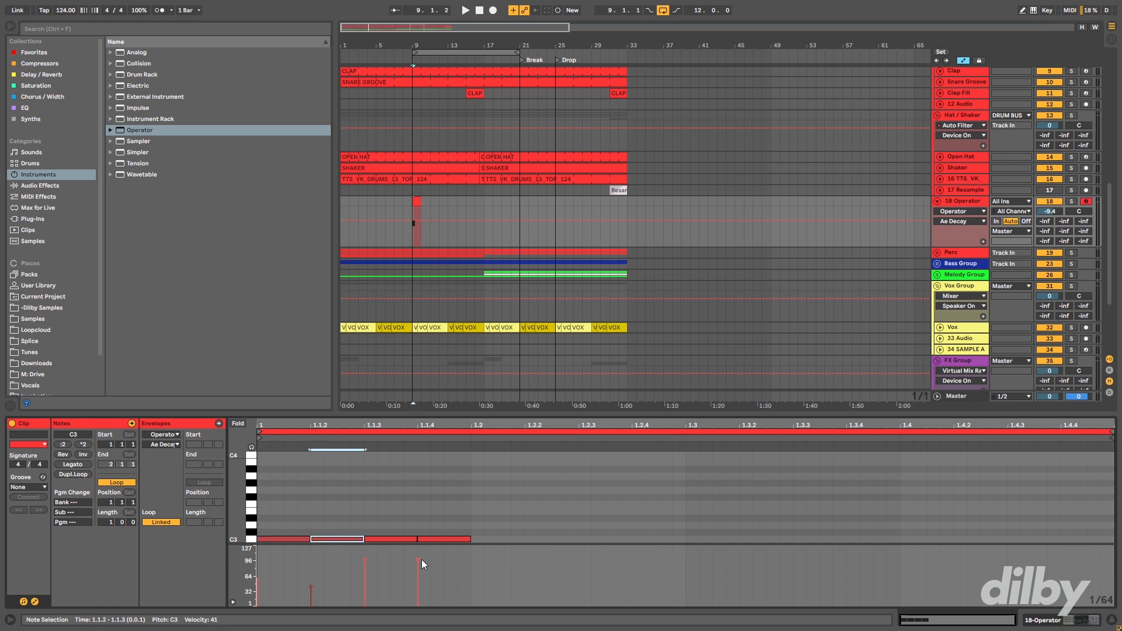
pyautogui.moveTo(418, 559); pyautogui.dragTo(418, 564)
# - Duplicate the four-note pattern three times to fill the whole bar
pyautogui.moveTo(279, 510); pyautogui.dragTo(468, 566)
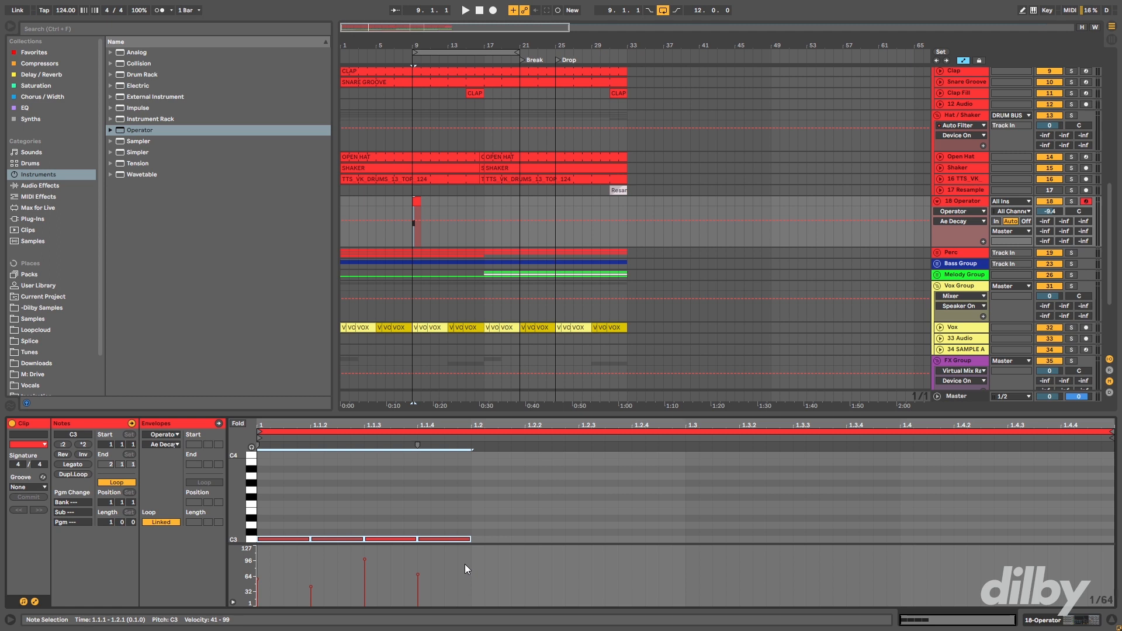
pyautogui.hotkey('ctrl', 'd')
pyautogui.hotkey('ctrl', 'd')
pyautogui.hotkey('ctrl', 'd')
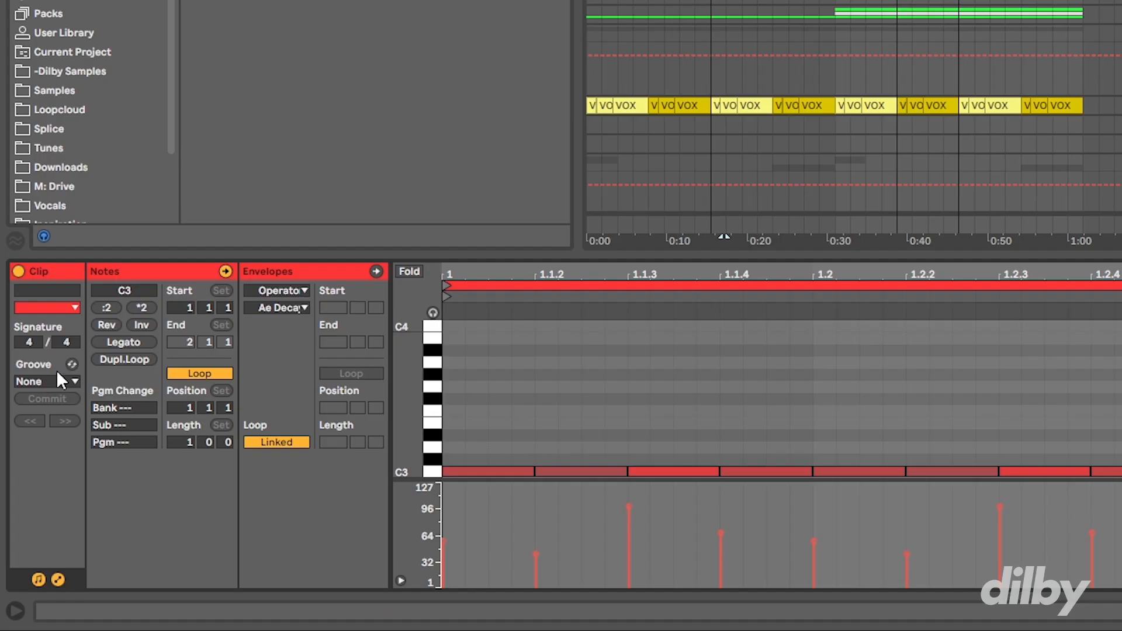
# - Apply an MPC 16 Swing groove to the clip and extend it from bar 9 to bar 21
pyautogui.click(18, 487)
pyautogui.click(31, 505)
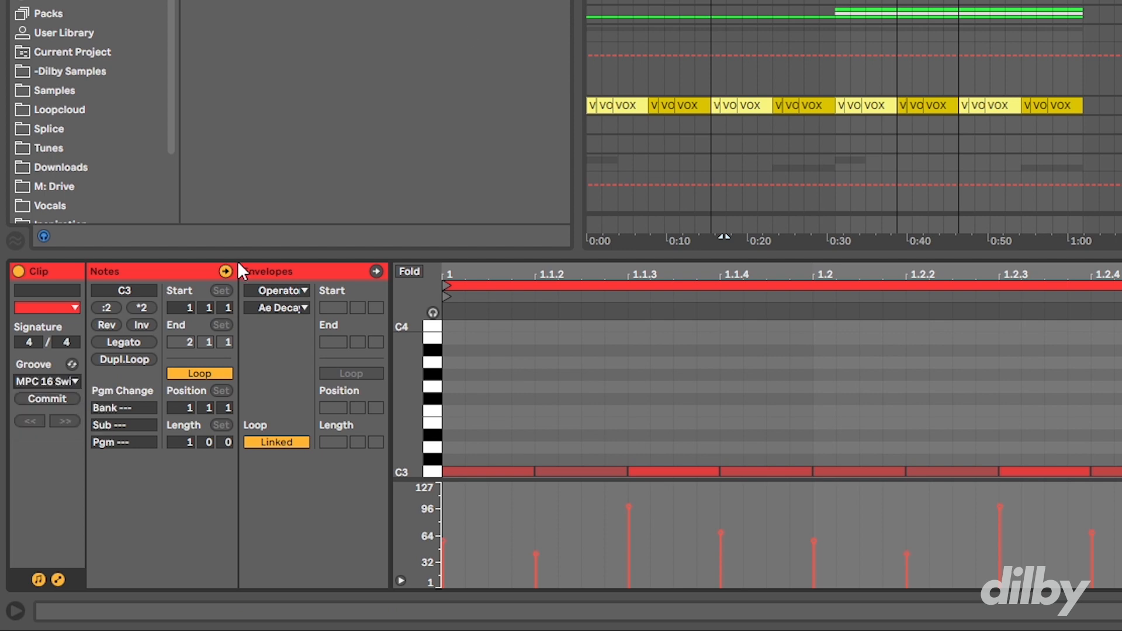
pyautogui.moveTo(722, 0); pyautogui.dragTo(897, 0)
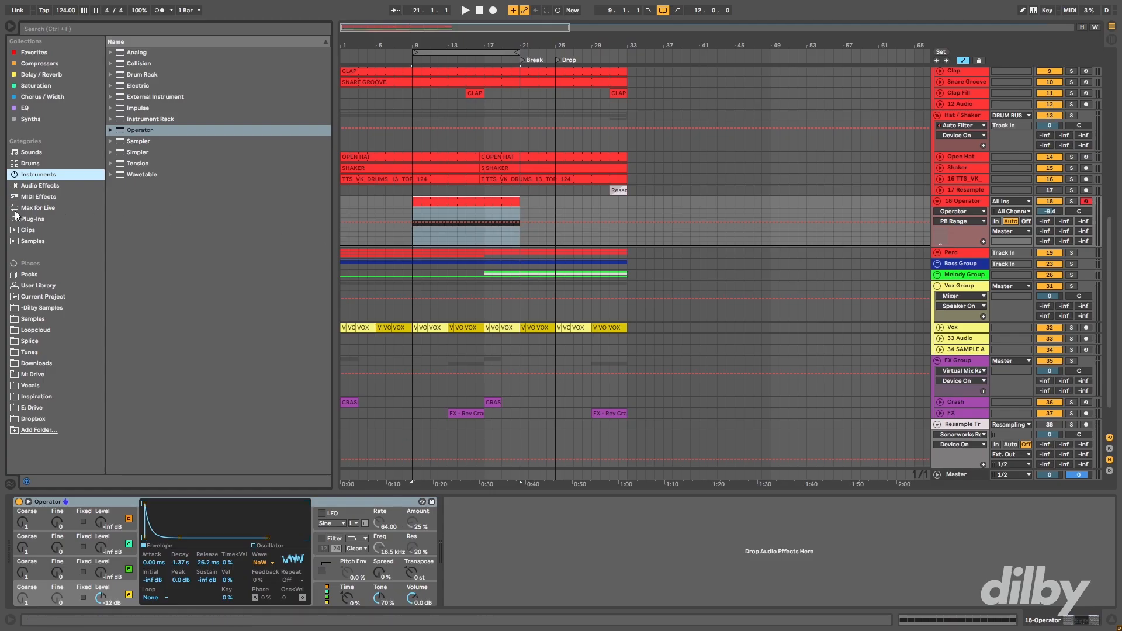
# - Add the Velocity preset "Add some Random" before Operator and set its Random amount to 10
pyautogui.click(26, 197)
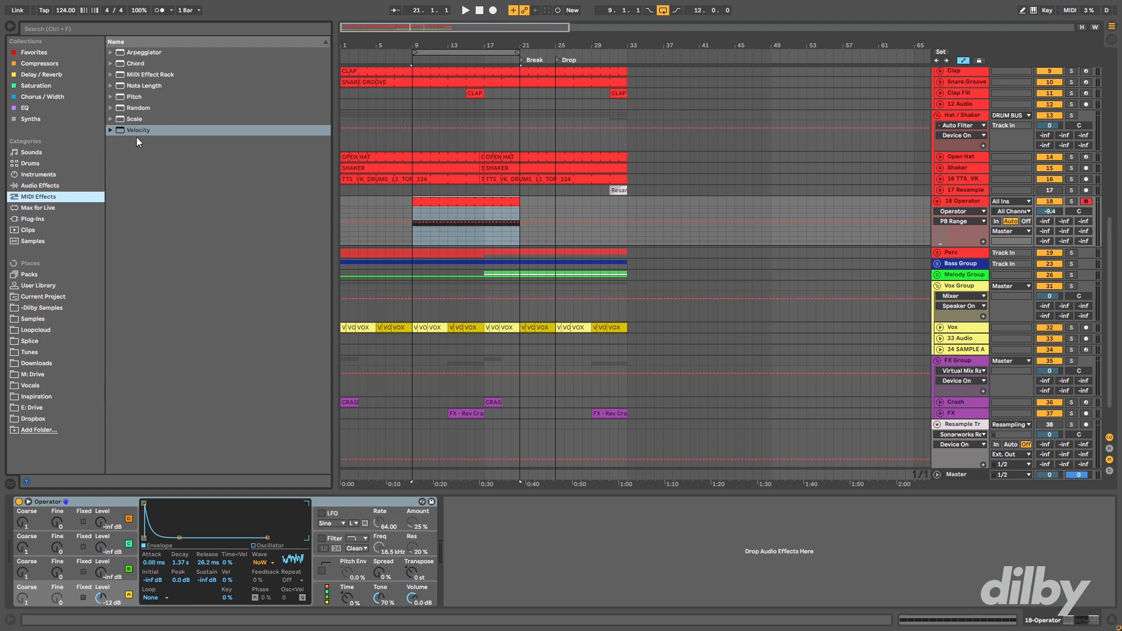
pyautogui.click(110, 129)
pyautogui.doubleClick(149, 143)
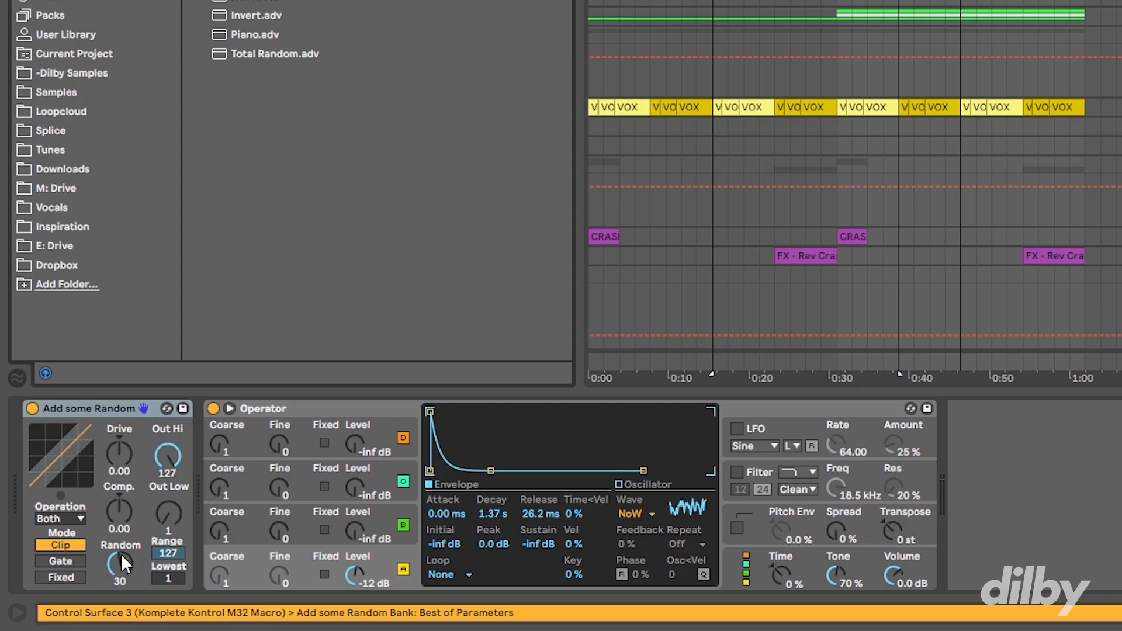
pyautogui.moveTo(70, 588); pyautogui.dragTo(71, 602)
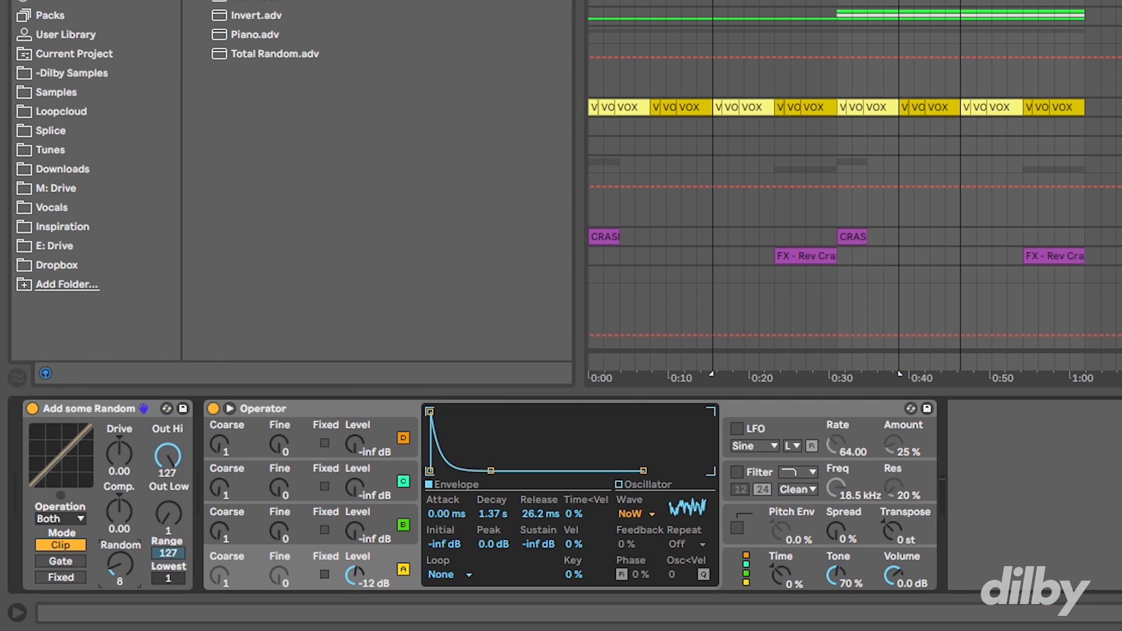
pyautogui.moveTo(120, 566); pyautogui.dragTo(119, 563)
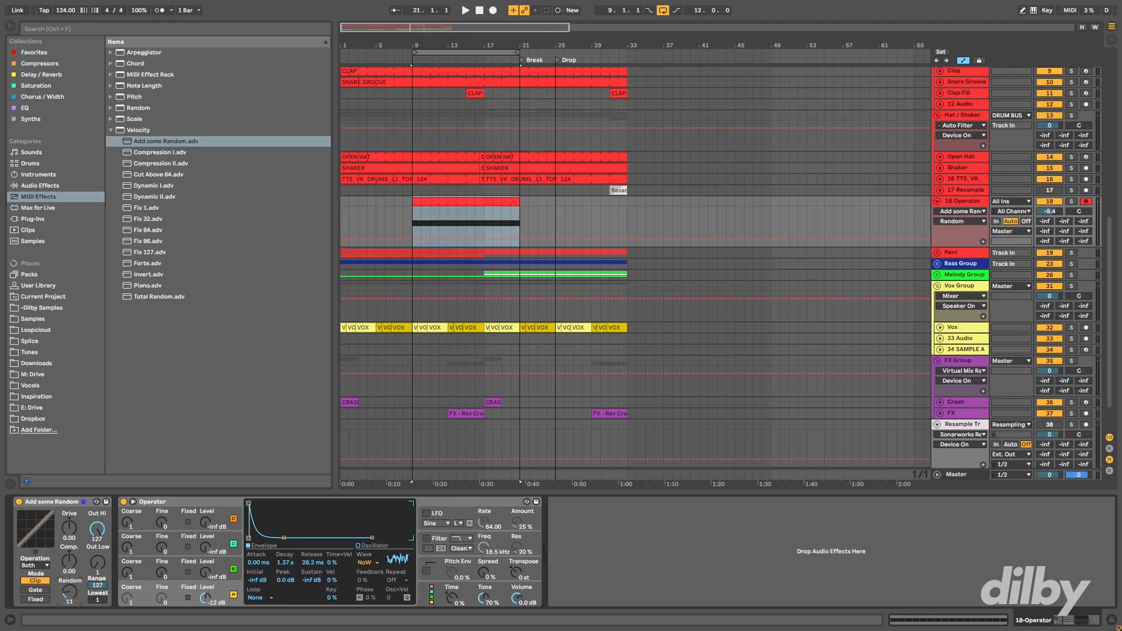
pyautogui.click(452, 199)
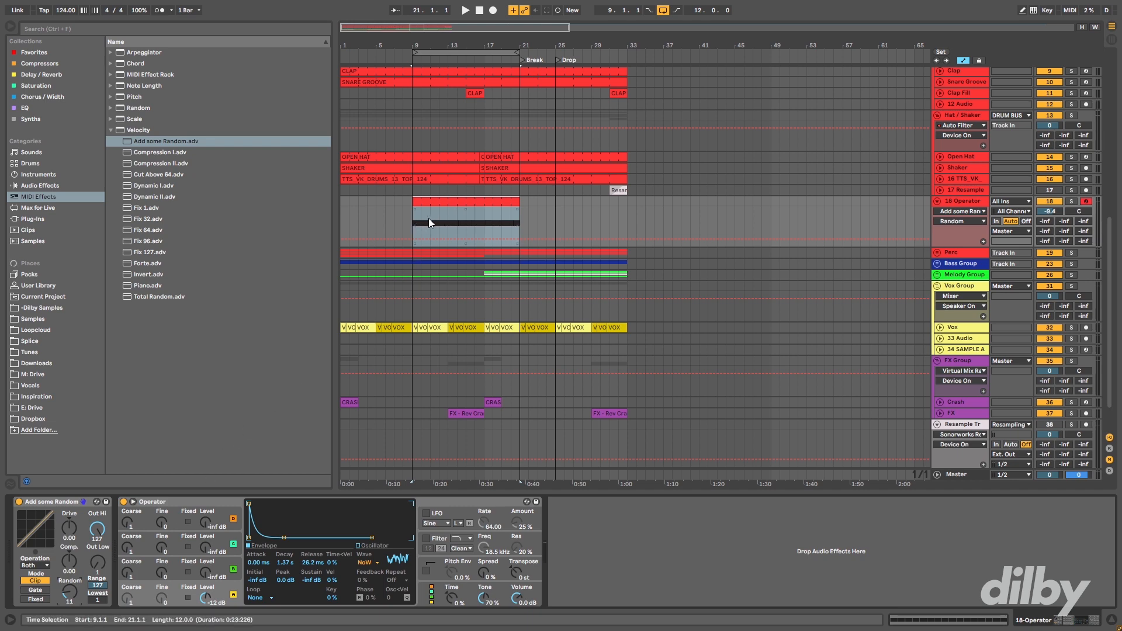
pyautogui.moveTo(75, 593); pyautogui.dragTo(75, 595)
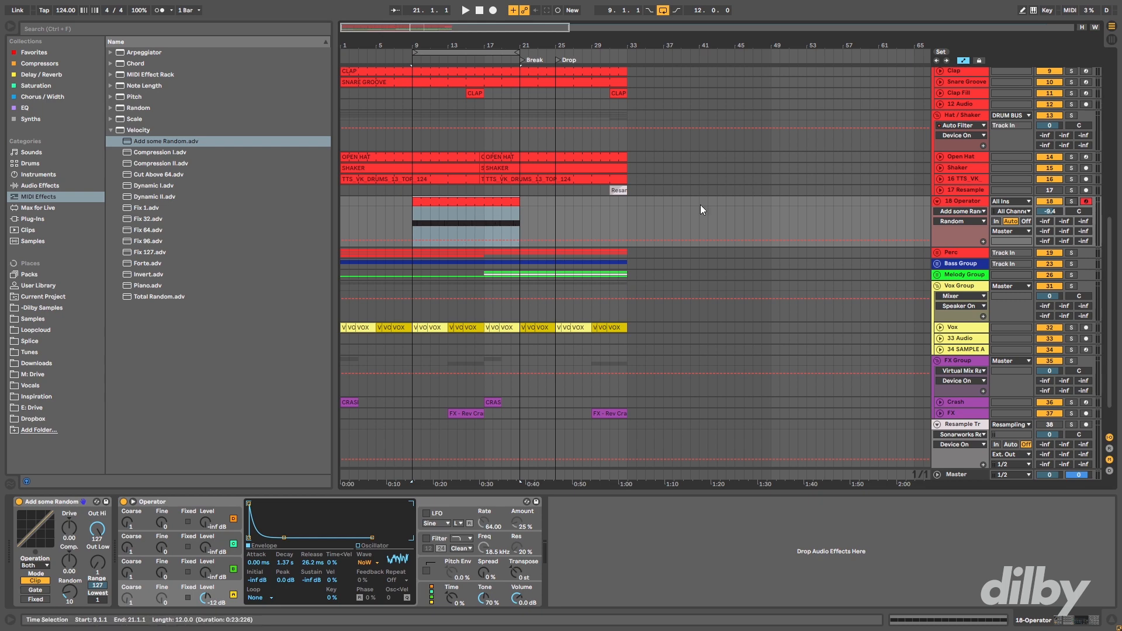
# - Solo the Operator track during playback and add a Glue Compressor after Operator
pyautogui.press('space')
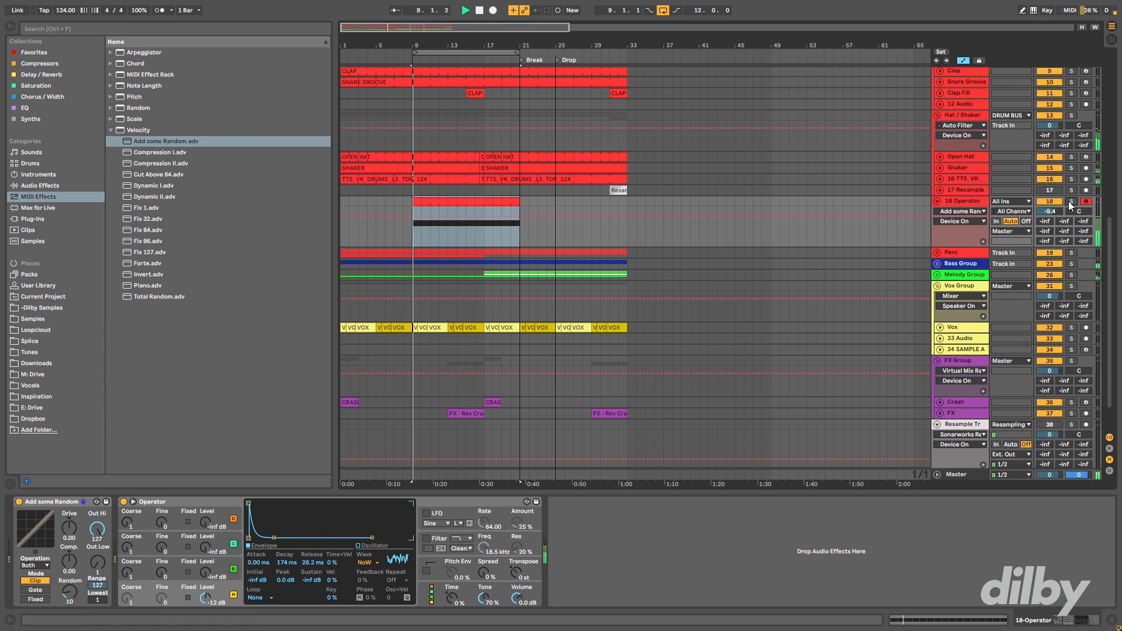
pyautogui.click(1072, 202)
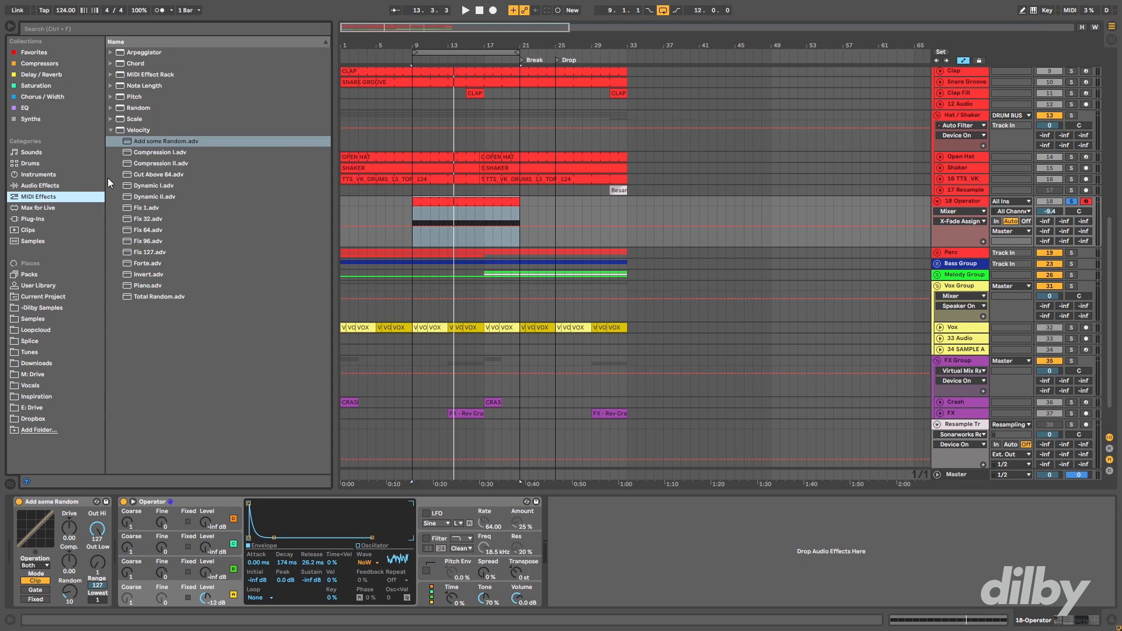
pyautogui.click(43, 185)
pyautogui.moveTo(170, 297); pyautogui.dragTo(655, 564)
# - Set the Glue Compressor's threshold to -21.9 dB and makeup to 3.81 dB, and enable Soft clipping
pyautogui.moveTo(646, 503); pyautogui.dragTo(652, 514)
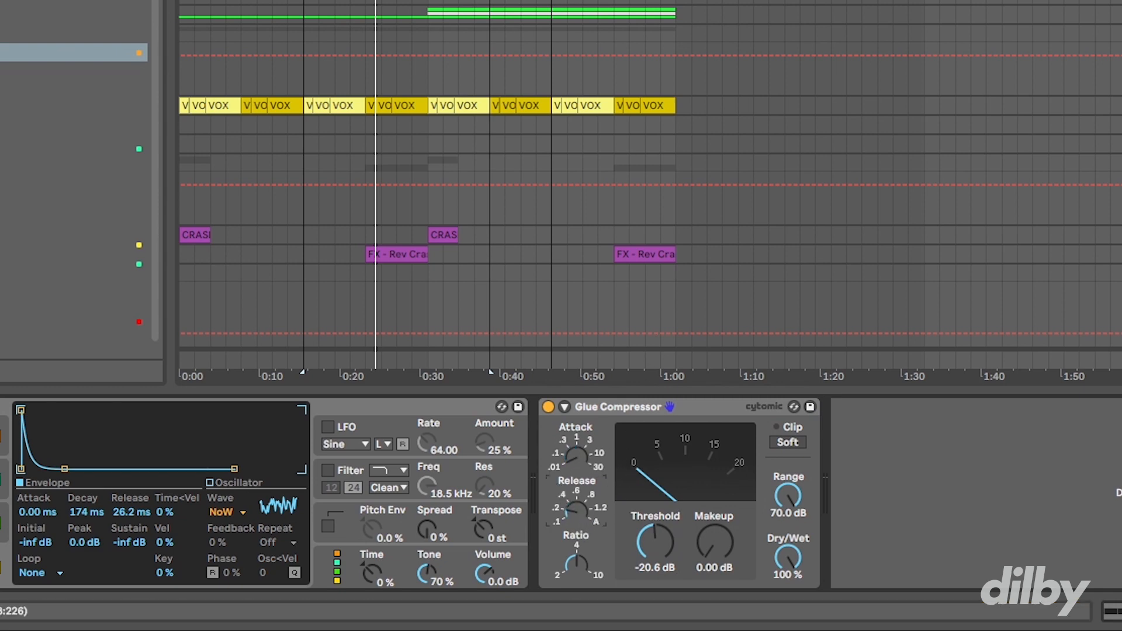
pyautogui.moveTo(656, 528); pyautogui.dragTo(715, 529)
pyautogui.press('space')
pyautogui.click(787, 443)
pyautogui.press('space')
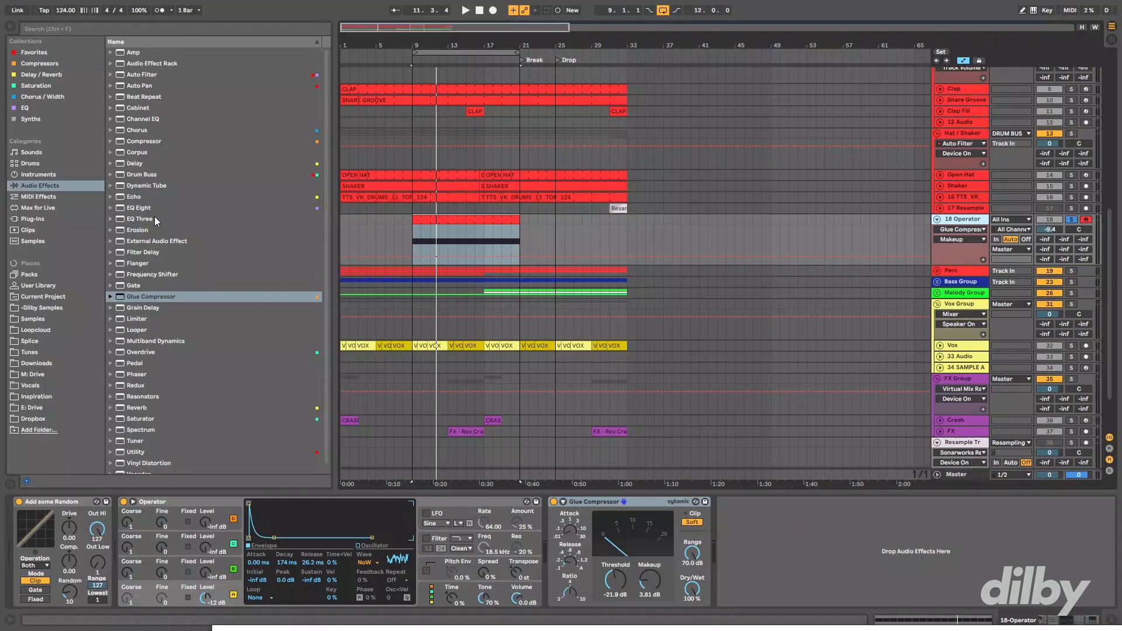
# - Add EQ Eight after the Glue Compressor and cut the lows with bands 1 and 2 moved to about 1 kHz
pyautogui.moveTo(138, 209); pyautogui.dragTo(815, 527)
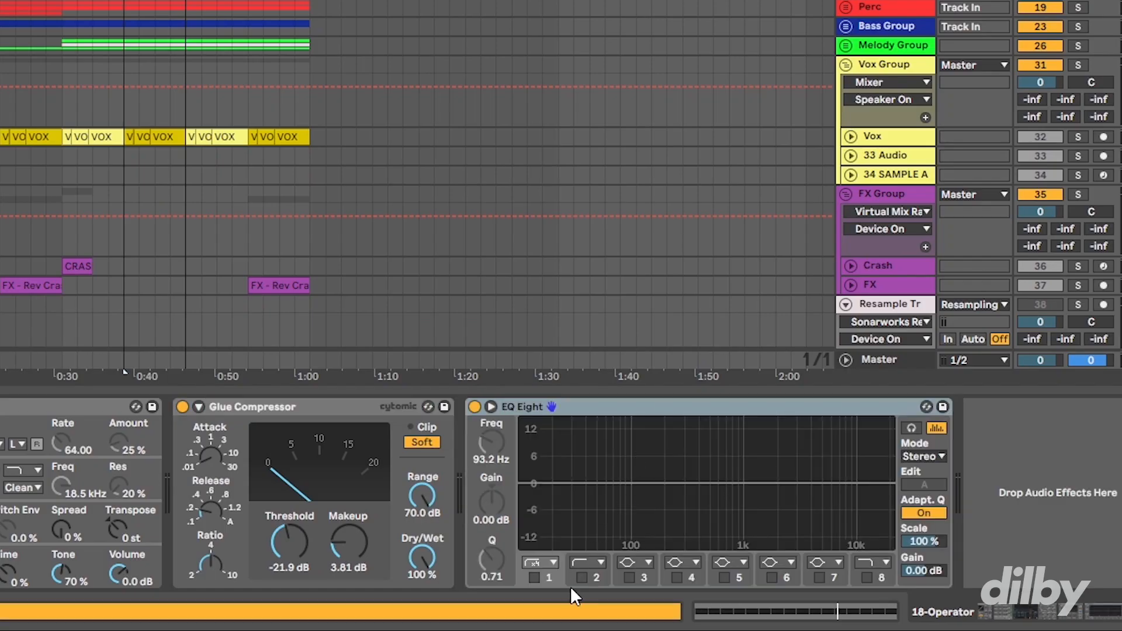
pyautogui.click(582, 577)
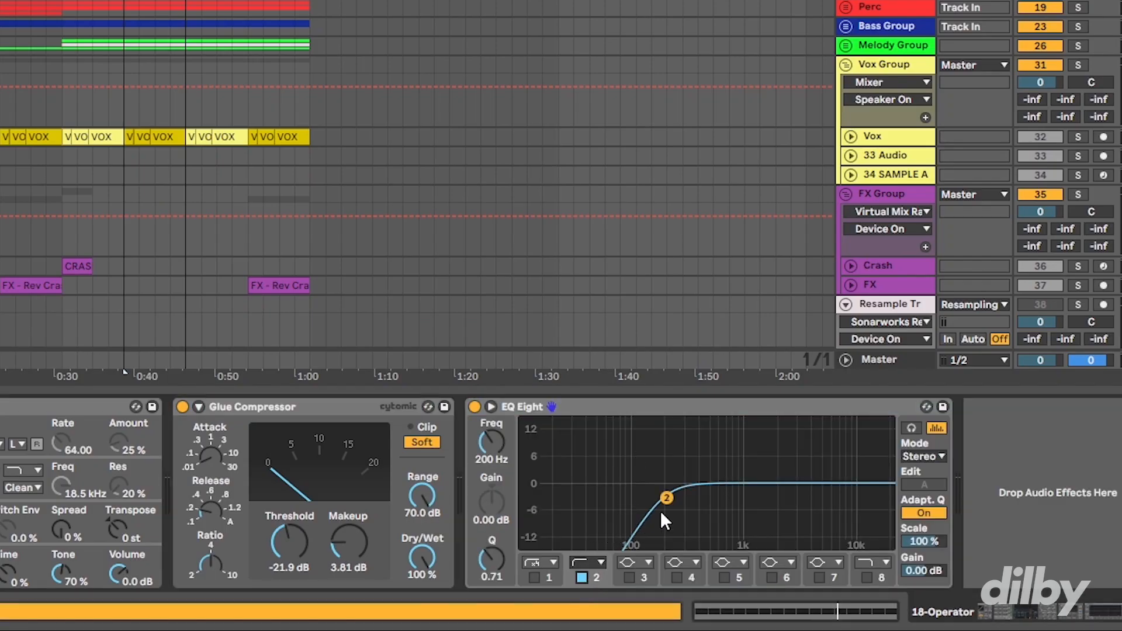
pyautogui.moveTo(667, 497); pyautogui.dragTo(743, 521)
pyautogui.click(535, 577)
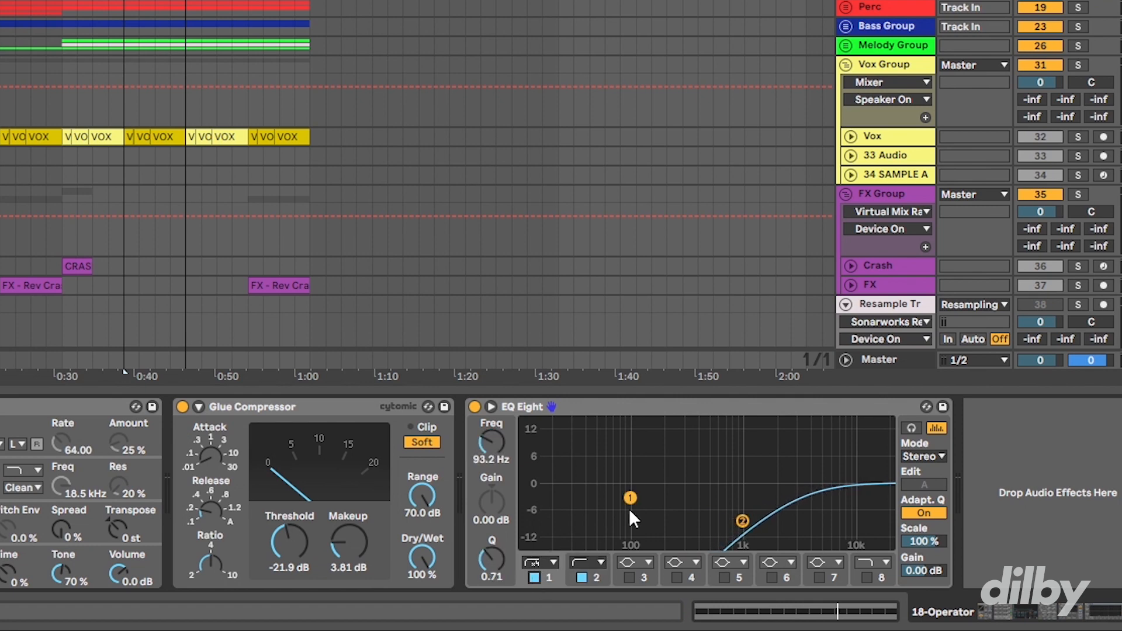
pyautogui.moveTo(631, 498); pyautogui.dragTo(754, 497)
# - Enable EQ Eight's high-cut band 8 at 10.0 kHz with Q 1.26, and lower low-cut band 2 to 881 Hz
pyautogui.click(867, 577)
pyautogui.moveTo(873, 496); pyautogui.dragTo(850, 484)
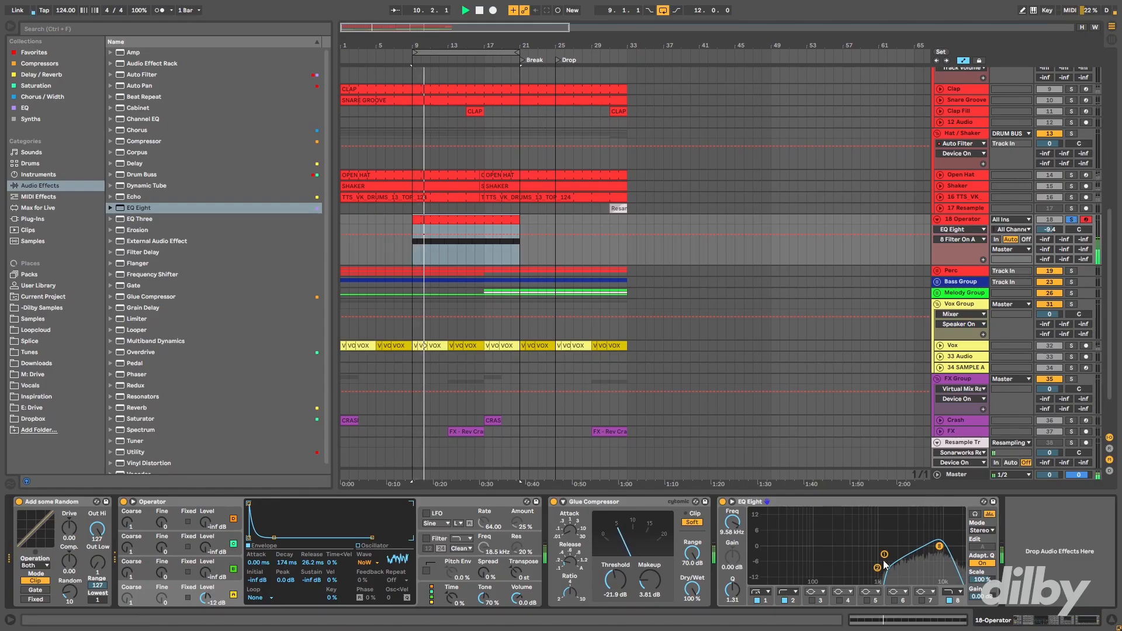
pyautogui.moveTo(882, 562); pyautogui.dragTo(873, 570)
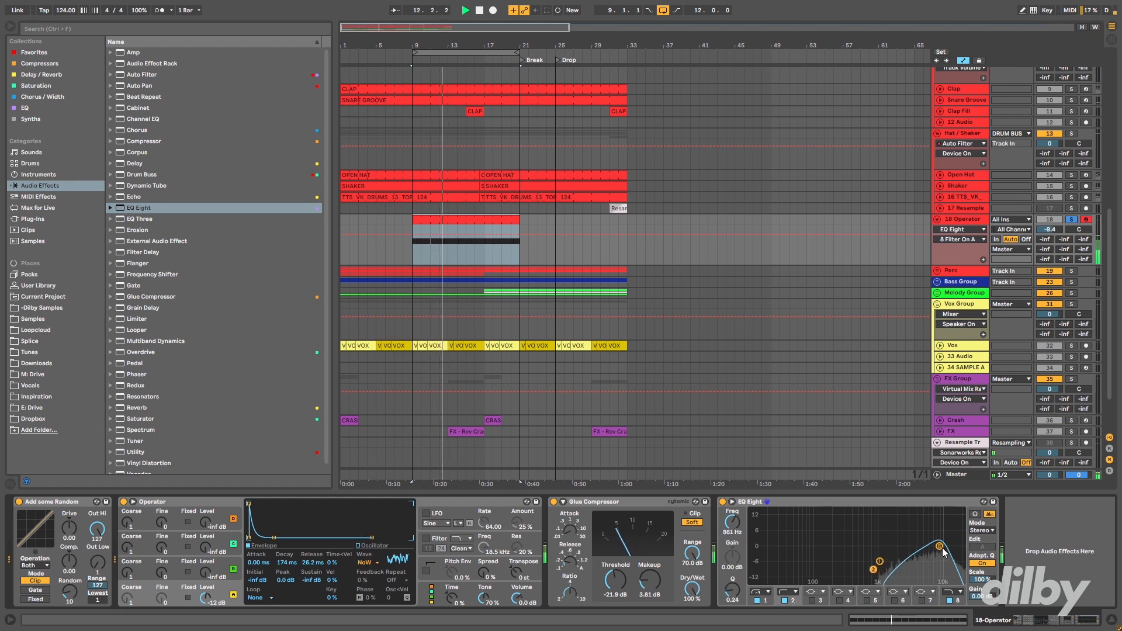
pyautogui.moveTo(940, 547); pyautogui.dragTo(940, 547)
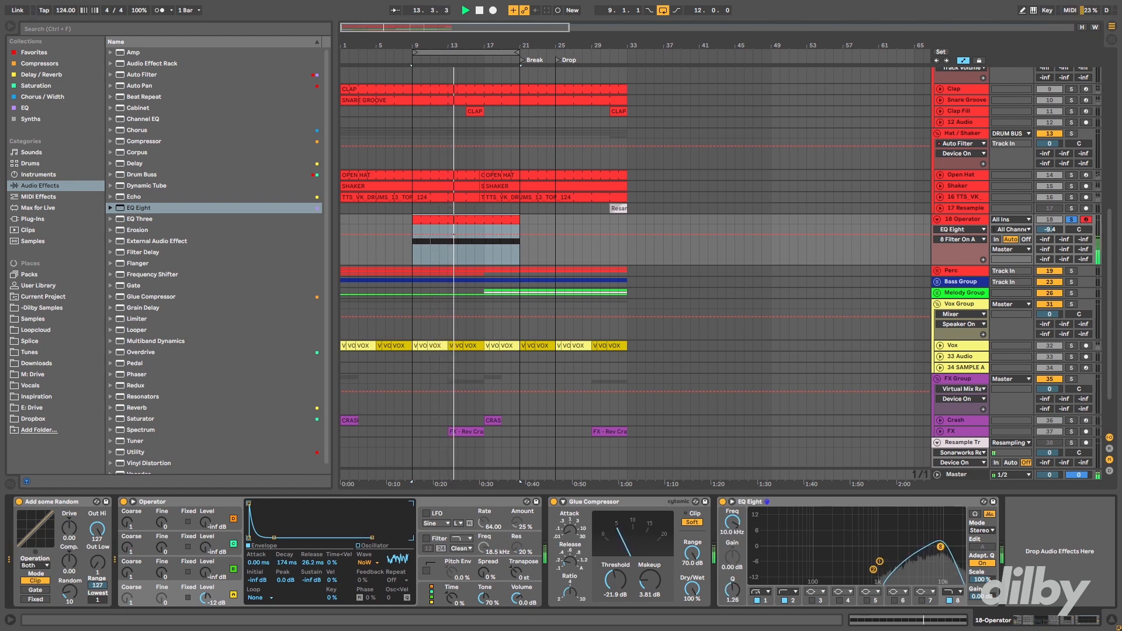
pyautogui.click(1071, 220)
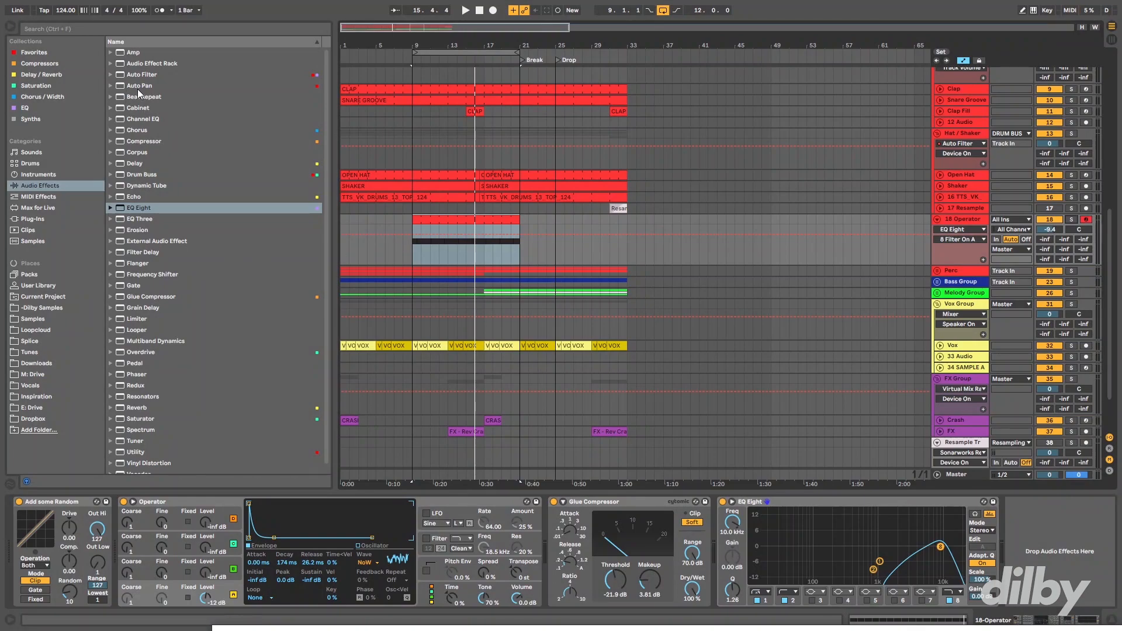
# - Add Auto Pan after EQ Eight with an amount of about 42%, and audition the Operator track soloed
pyautogui.moveTo(148, 87); pyautogui.dragTo(997, 543)
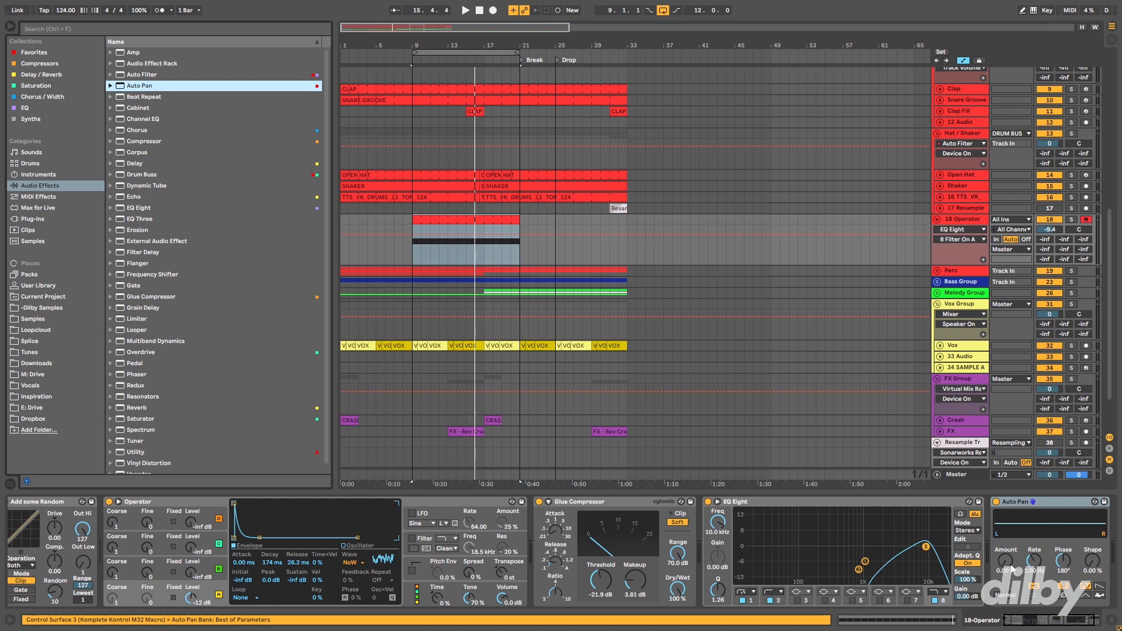
pyautogui.moveTo(1007, 566); pyautogui.dragTo(1037, 571)
pyautogui.press('space')
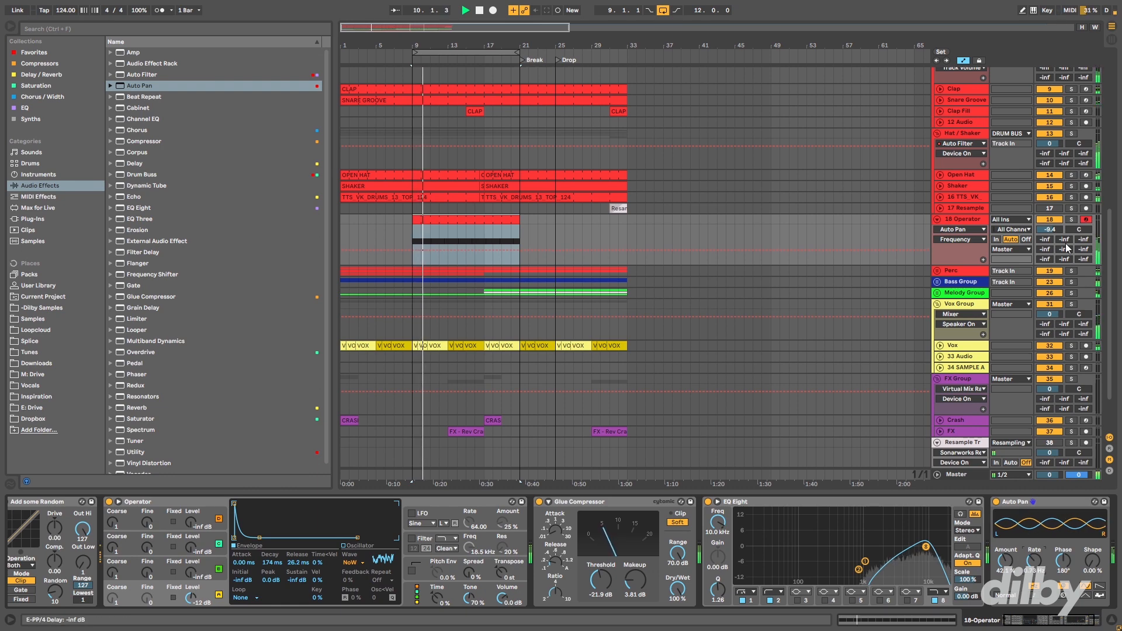
pyautogui.click(1071, 220)
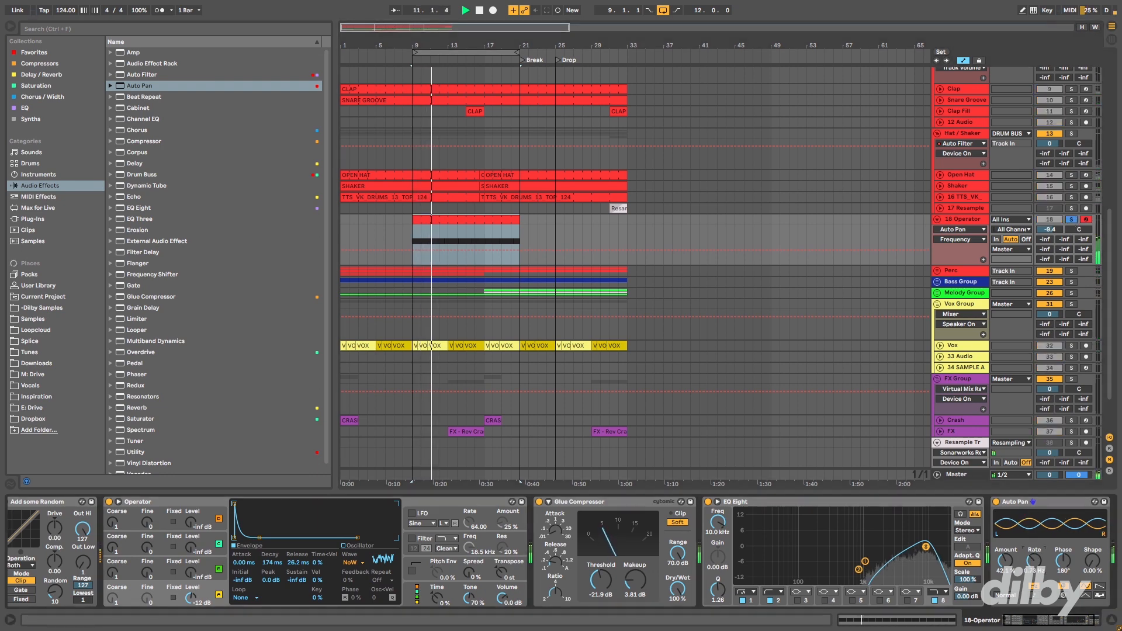
# - Add the Small Room preset of Reverb after Auto Pan, set its Dry/Wet to 22%, and audition it
pyautogui.press('space')
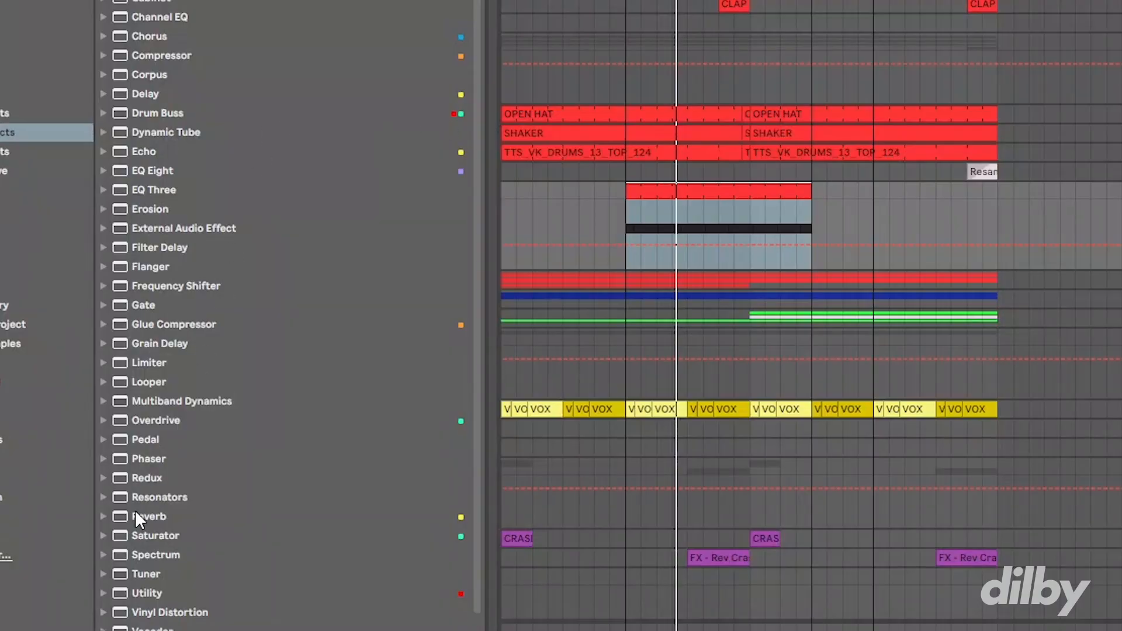
pyautogui.click(108, 517)
pyautogui.scroll(-8, 153, 489)
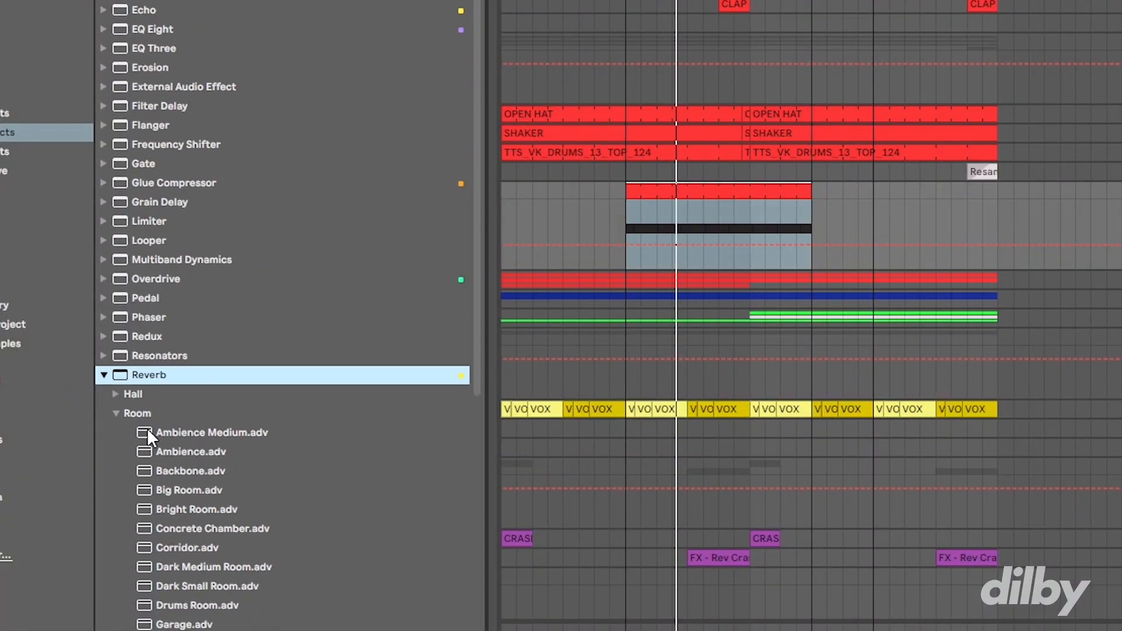
pyautogui.scroll(-6, 203, 458)
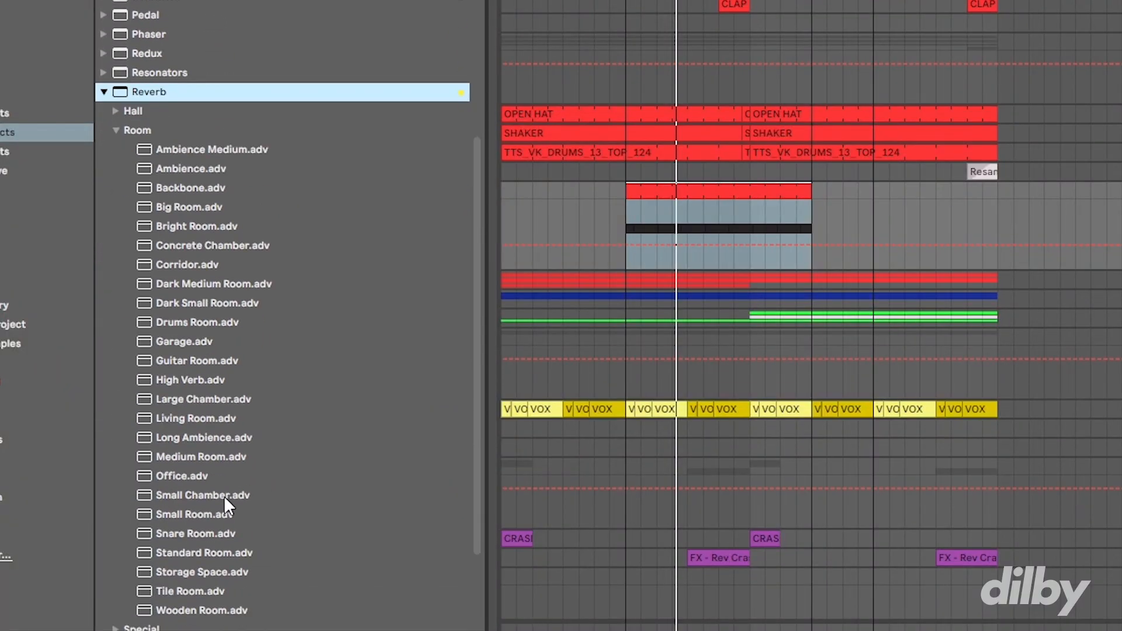
pyautogui.doubleClick(187, 513)
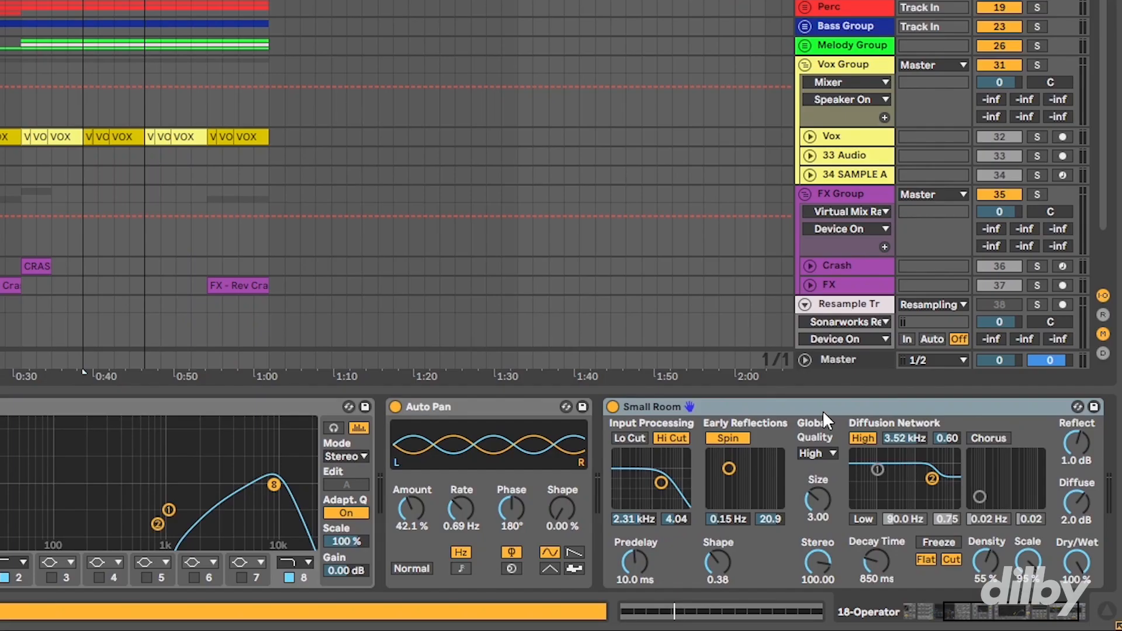
pyautogui.moveTo(1079, 564); pyautogui.dragTo(1079, 618)
pyautogui.press('space')
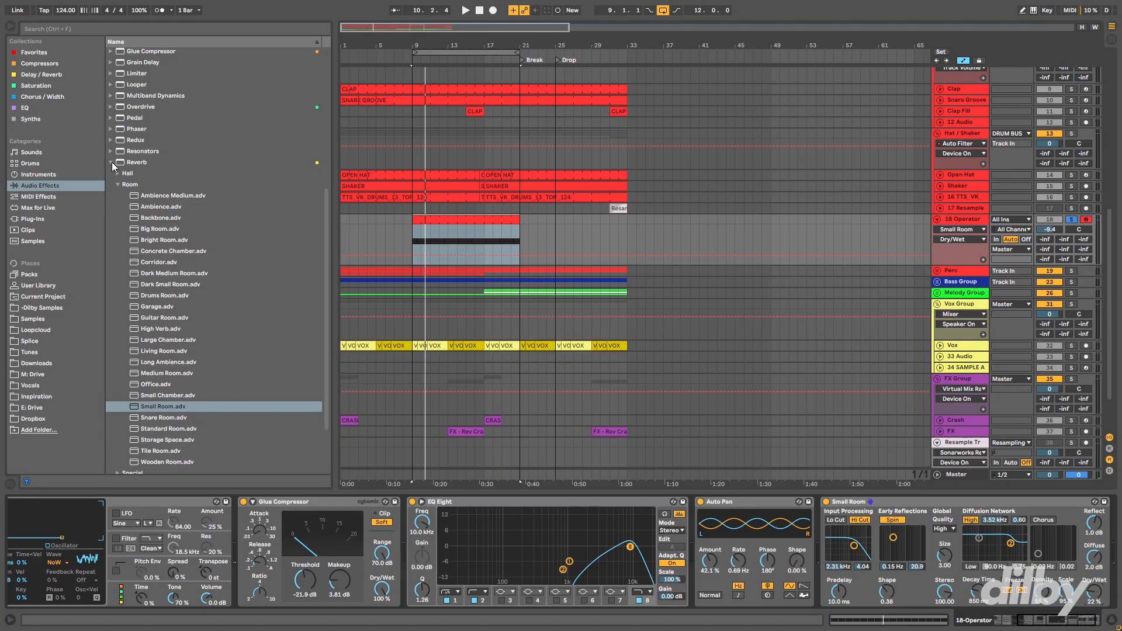
# - Add Overdrive after the reverb with Dynamics at 100%, the filter at 8.17 kHz with bandwidth 5.64, and Dry/Wet at 26%
pyautogui.click(111, 162)
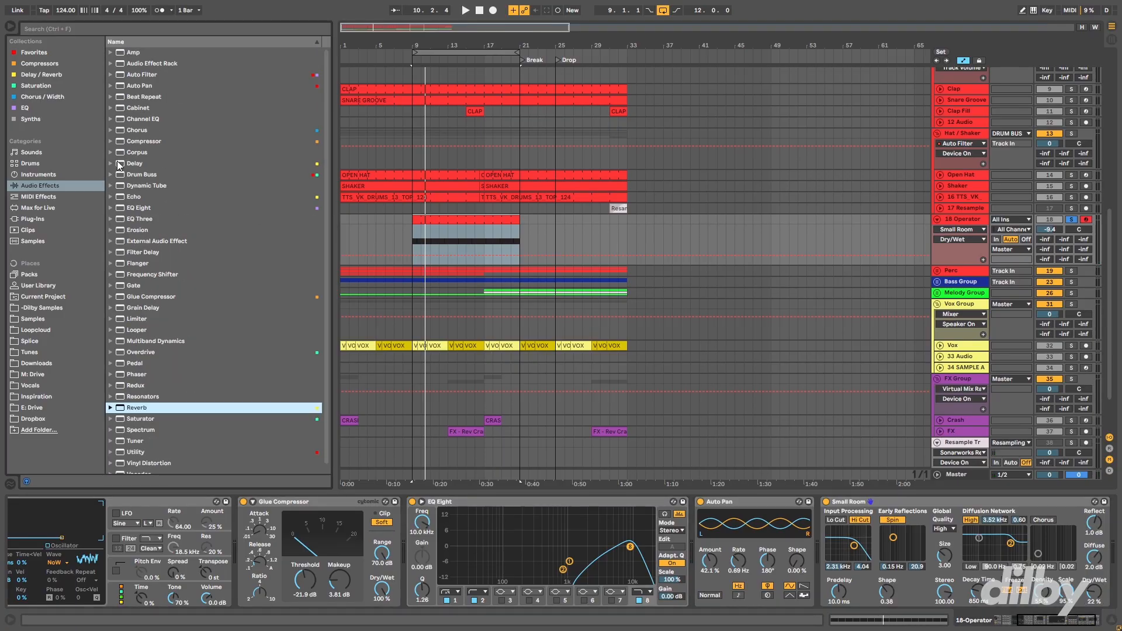
pyautogui.click(139, 354)
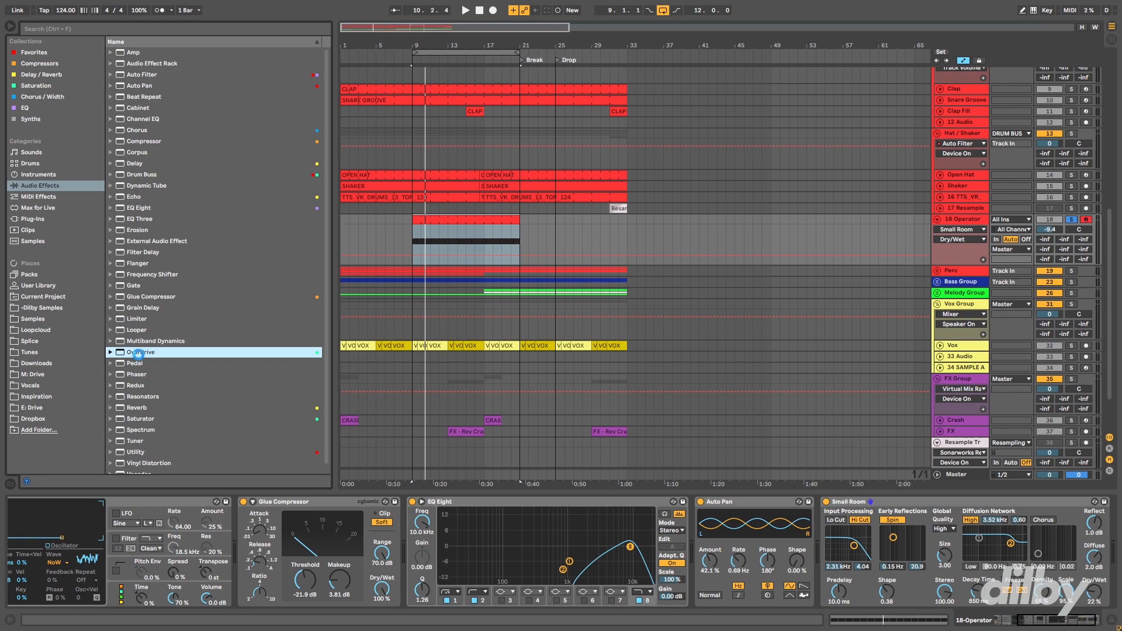
pyautogui.doubleClick(186, 353)
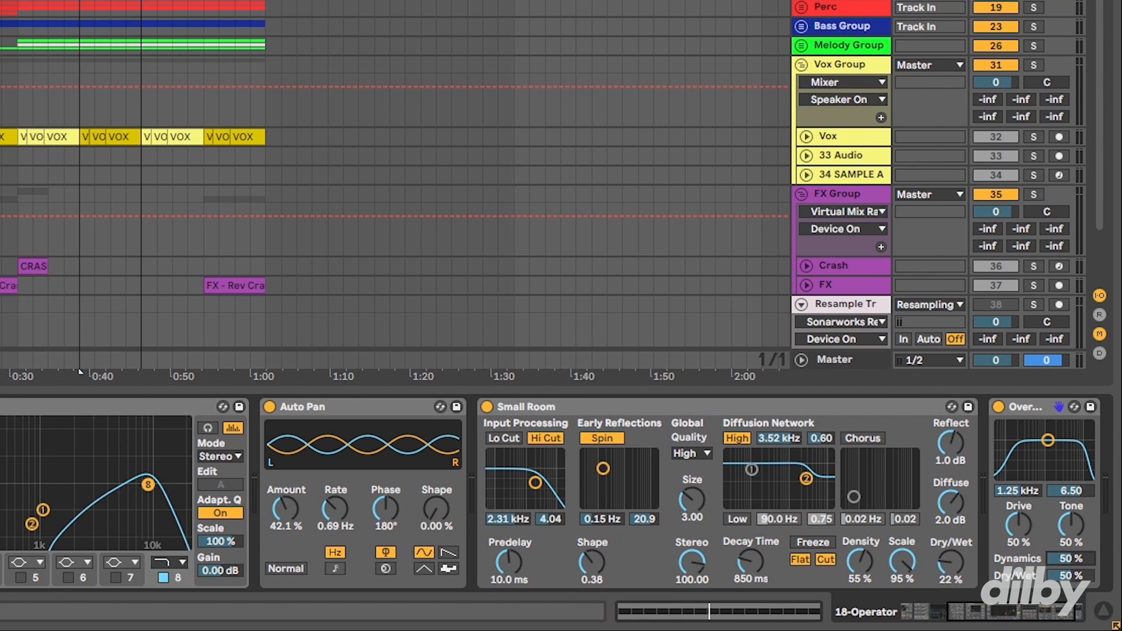
pyautogui.moveTo(1078, 559); pyautogui.dragTo(1077, 526)
pyautogui.moveTo(1047, 438); pyautogui.dragTo(1076, 446)
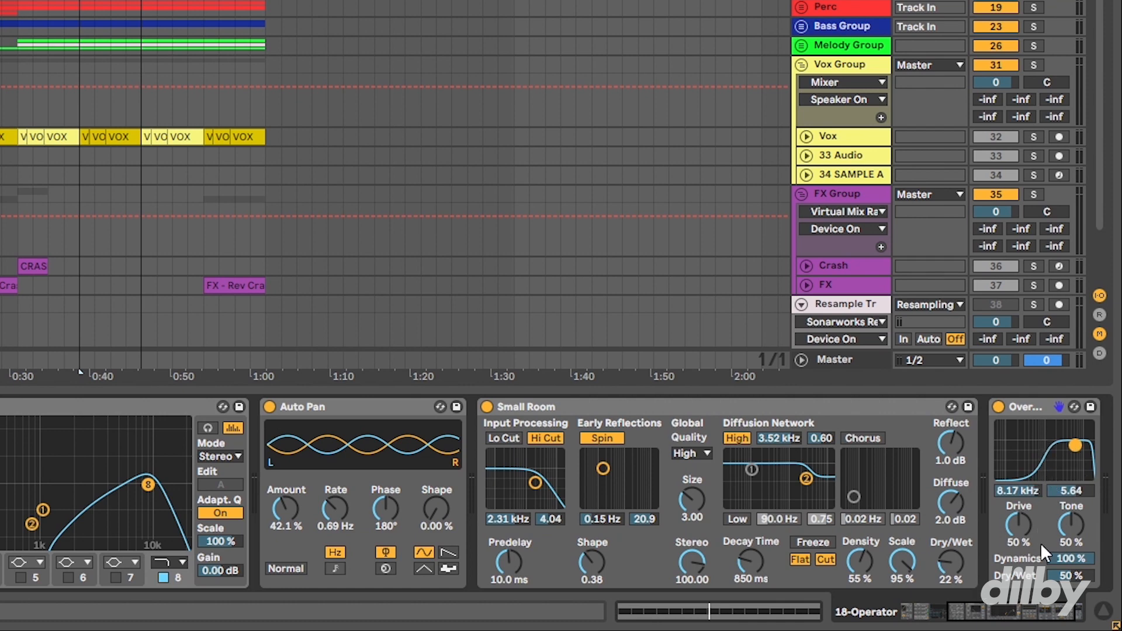
pyautogui.moveTo(1071, 576); pyautogui.dragTo(1071, 596)
pyautogui.press('space')
pyautogui.moveTo(1069, 577); pyautogui.dragTo(1070, 573)
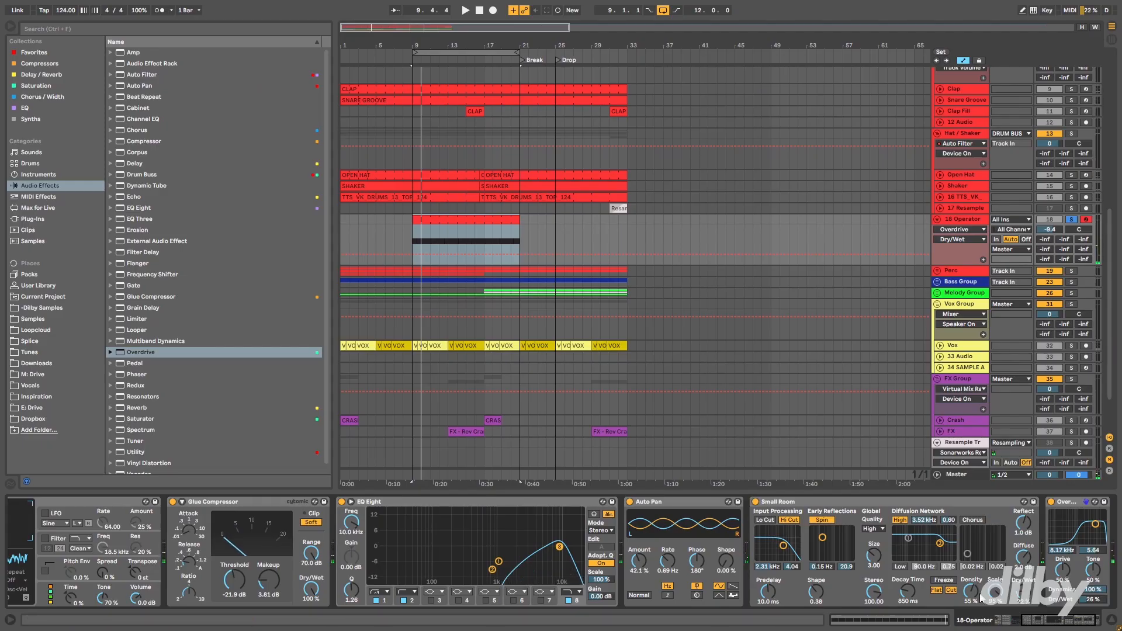
# - Add a second EQ Eight after Overdrive and cut the lows with band 2 at 1.32 kHz while auditioning
pyautogui.hscroll(2, 971, 580)
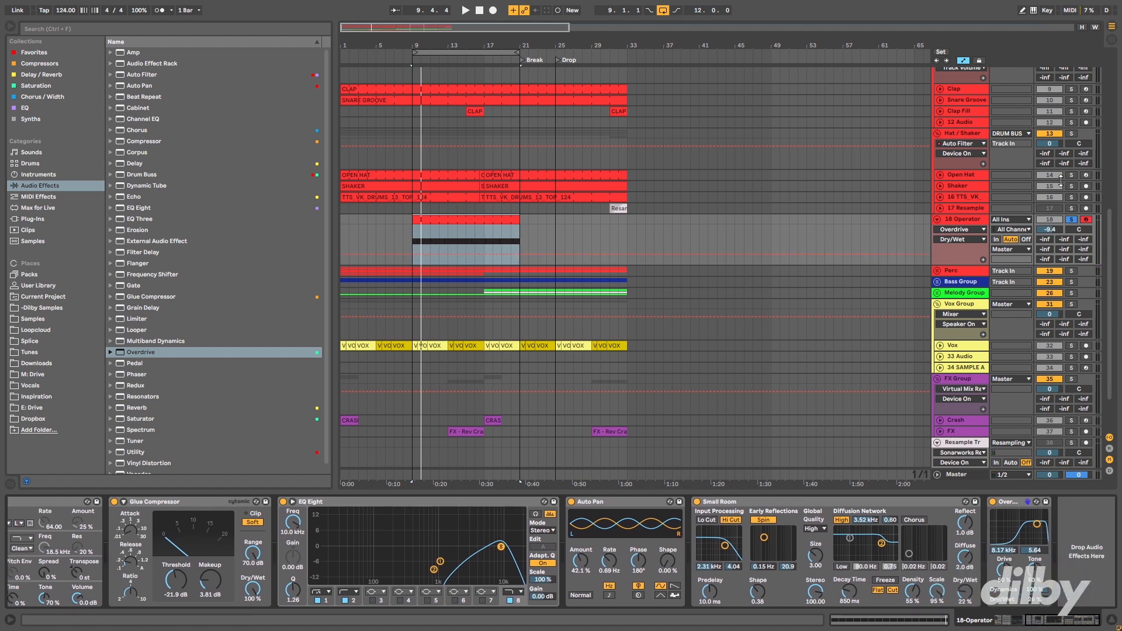
pyautogui.moveTo(142, 212)
pyautogui.mouseDown()
pyautogui.moveTo(1029, 544)
pyautogui.moveTo(1064, 532)
pyautogui.mouseUp()
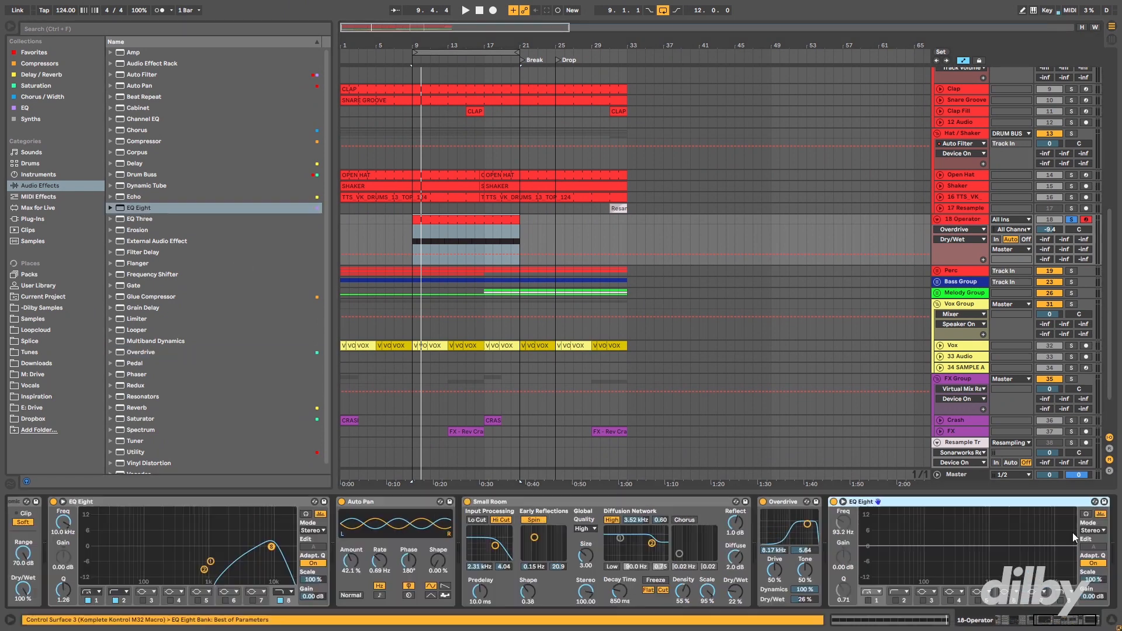
pyautogui.click(895, 601)
pyautogui.moveTo(945, 554); pyautogui.dragTo(968, 554)
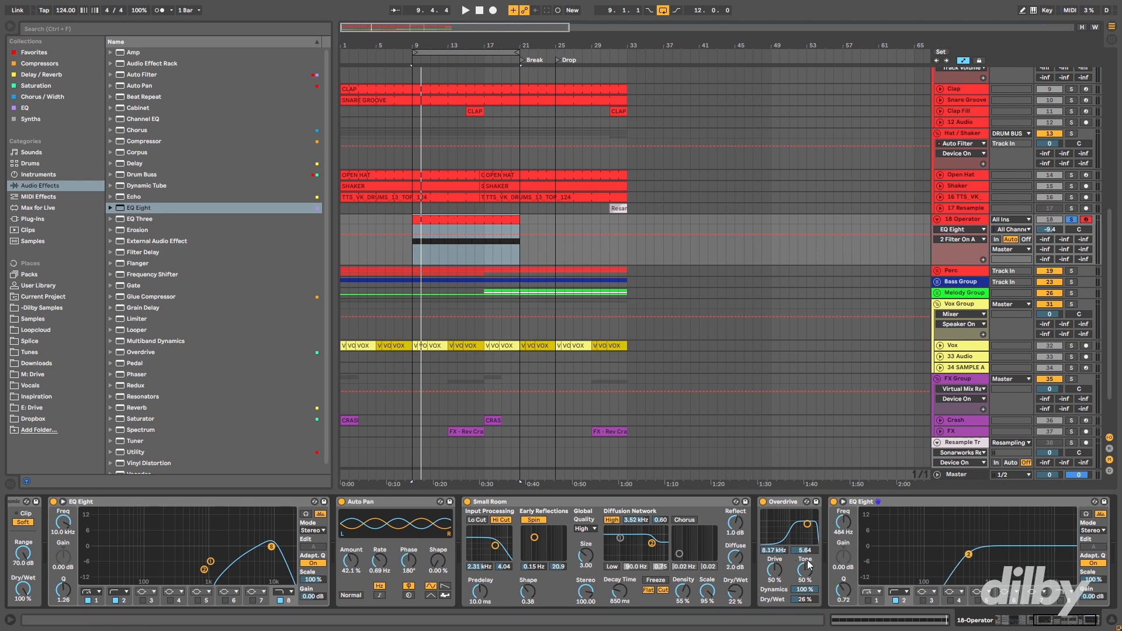
pyautogui.press('space')
pyautogui.moveTo(969, 555); pyautogui.dragTo(997, 556)
pyautogui.press('space')
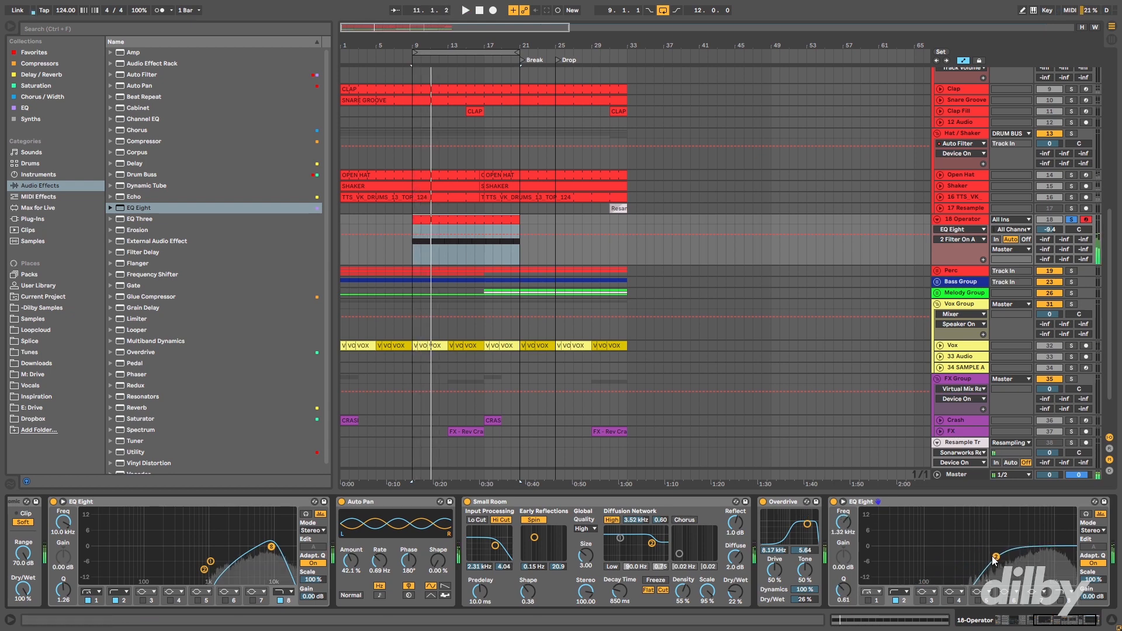
pyautogui.click(1091, 597)
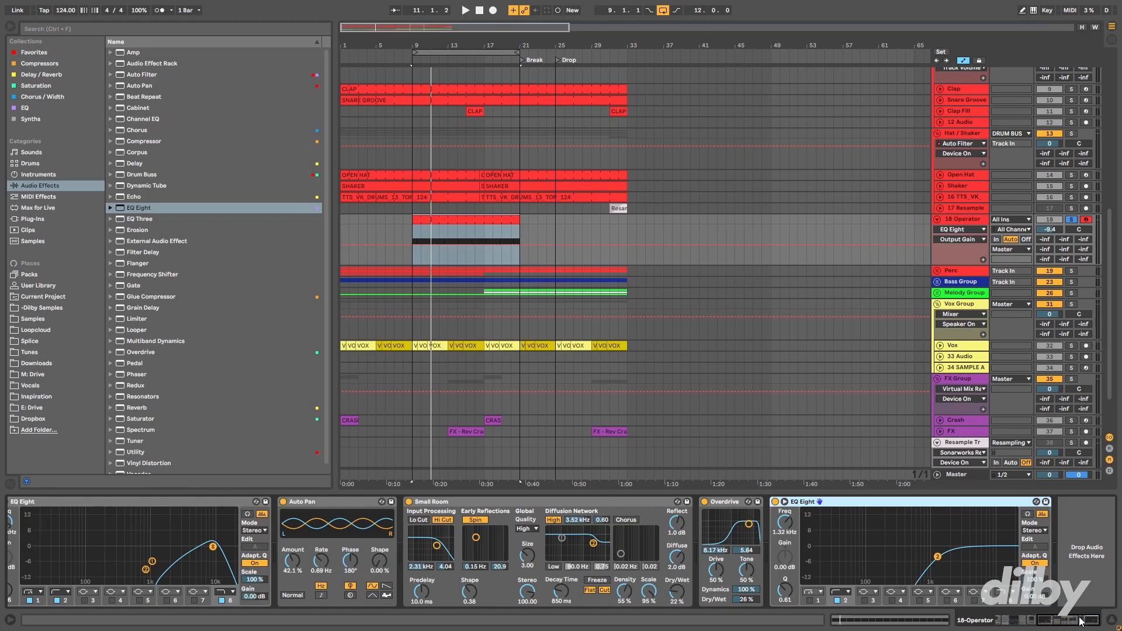
# - Group the whole device chain, from Add some Random through the last EQ Eight, into an Instrument Rack
pyautogui.moveTo(1062, 621); pyautogui.dragTo(947, 628)
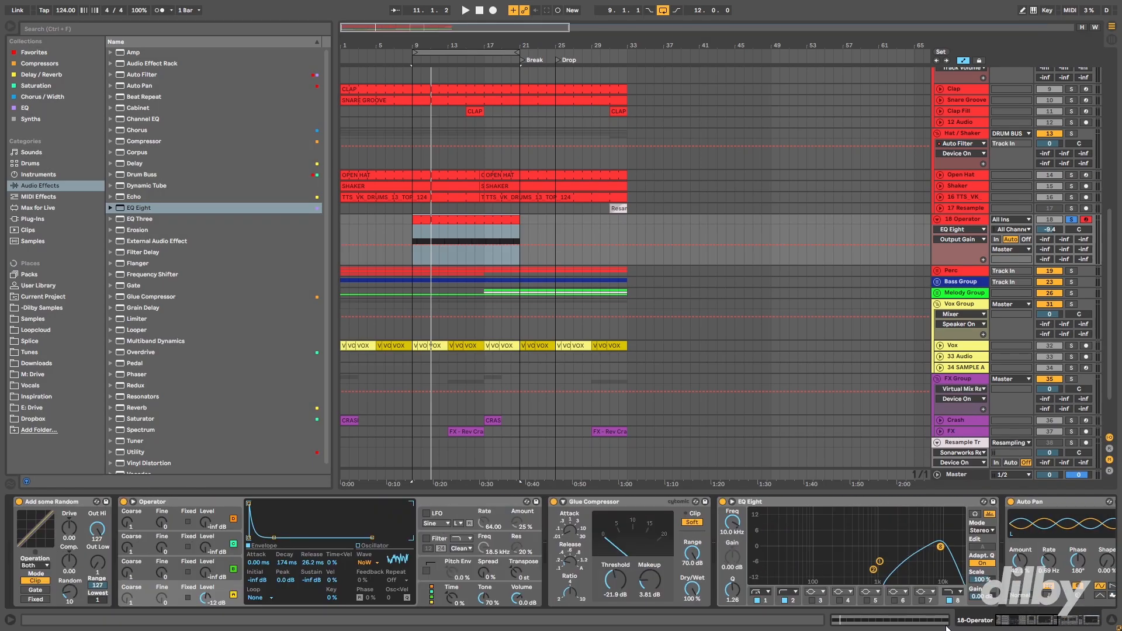
pyautogui.click(71, 501)
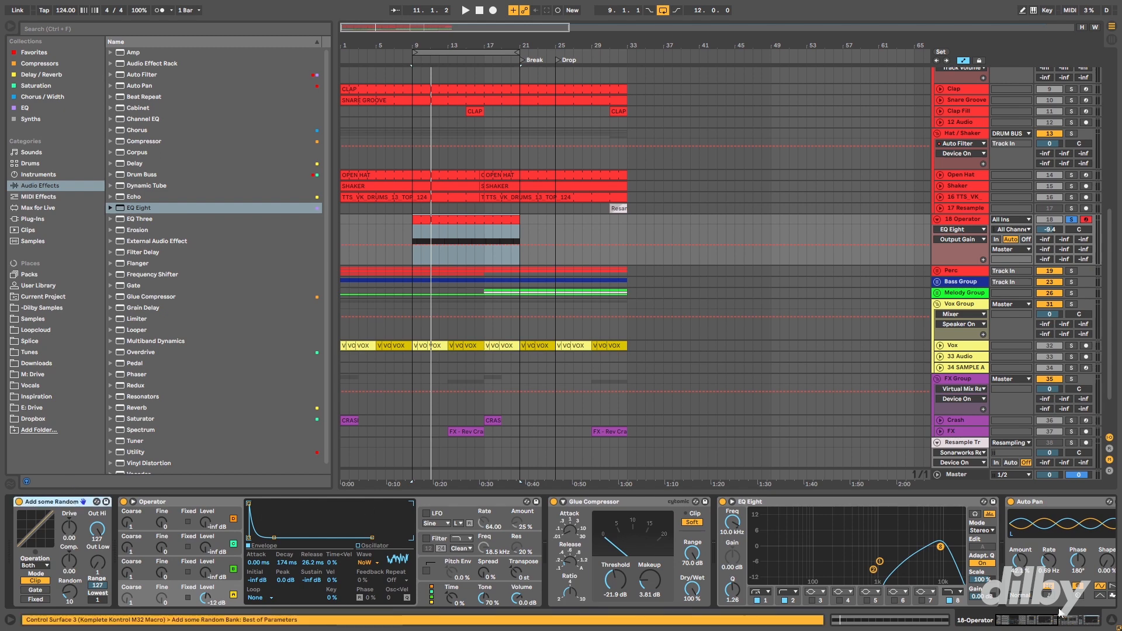
pyautogui.moveTo(1071, 618); pyautogui.dragTo(1109, 622)
pyautogui.keyDown('shift'); pyautogui.click(983, 503); pyautogui.keyUp('shift')
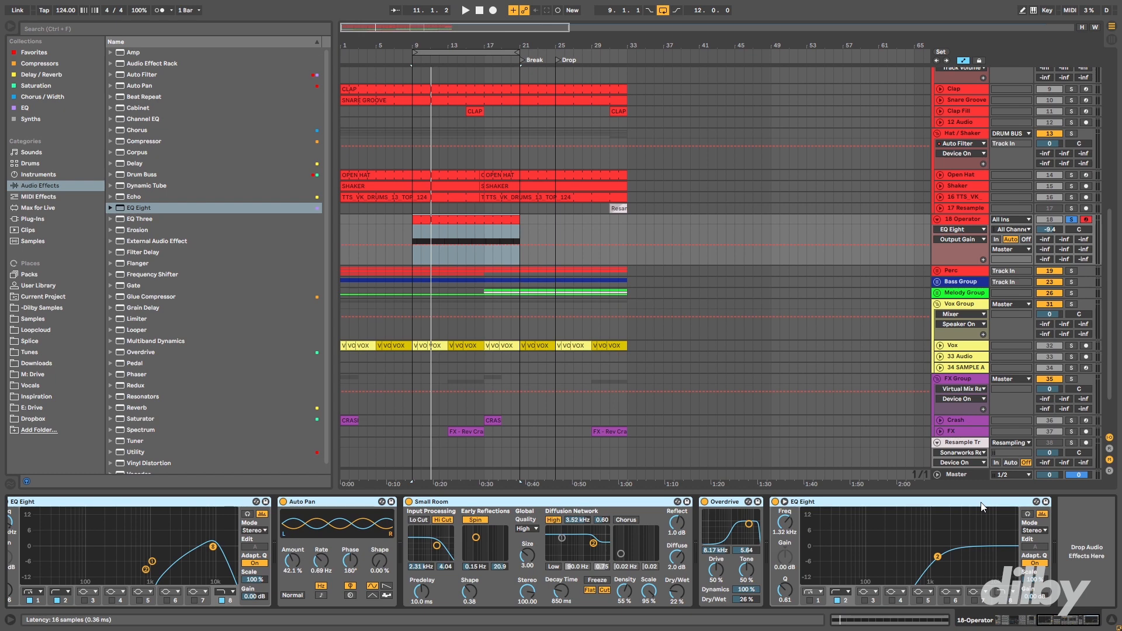
pyautogui.hotkey('ctrl', 'g')
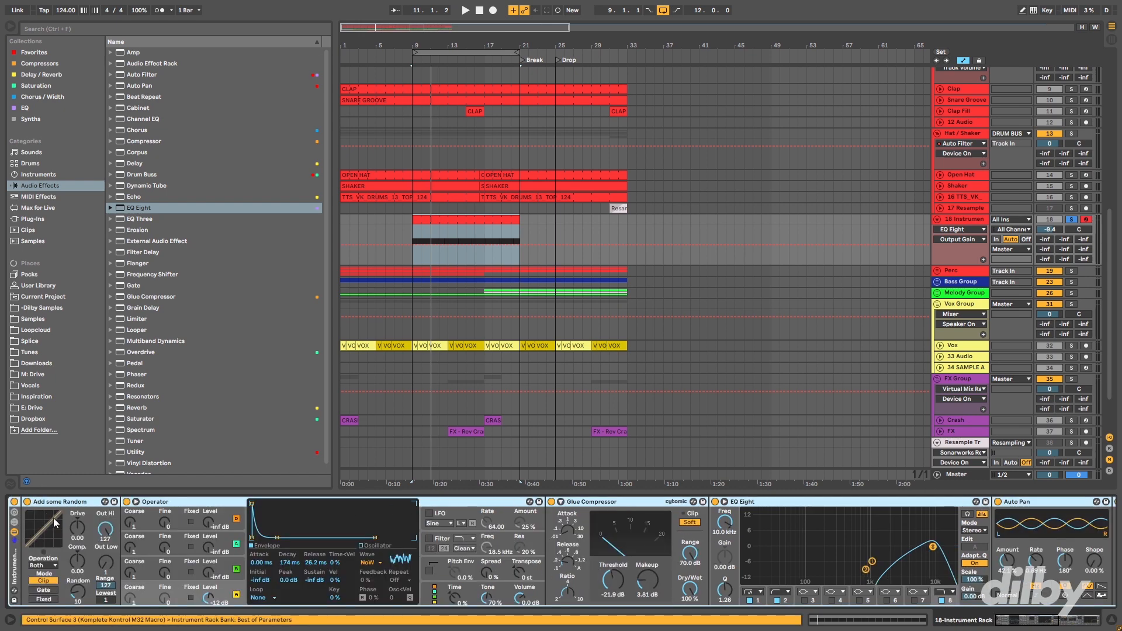
# - Collapse Add some Random, Glue Compressor, the first EQ Eight and Overdrive, and show the rack's macro controls
pyautogui.doubleClick(72, 502)
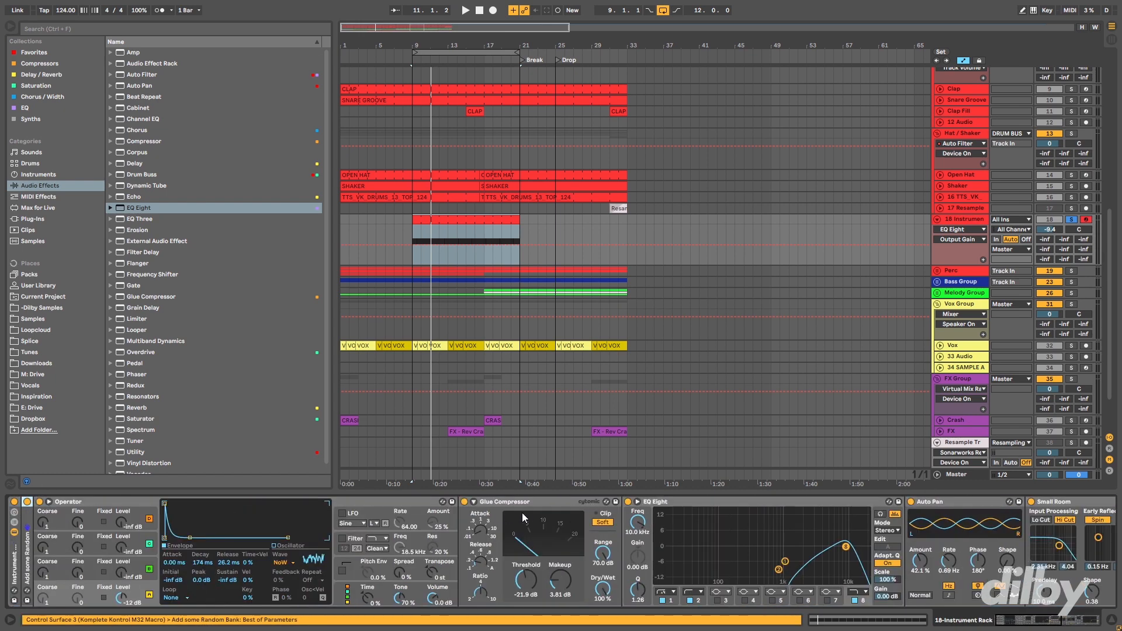
pyautogui.click(543, 503)
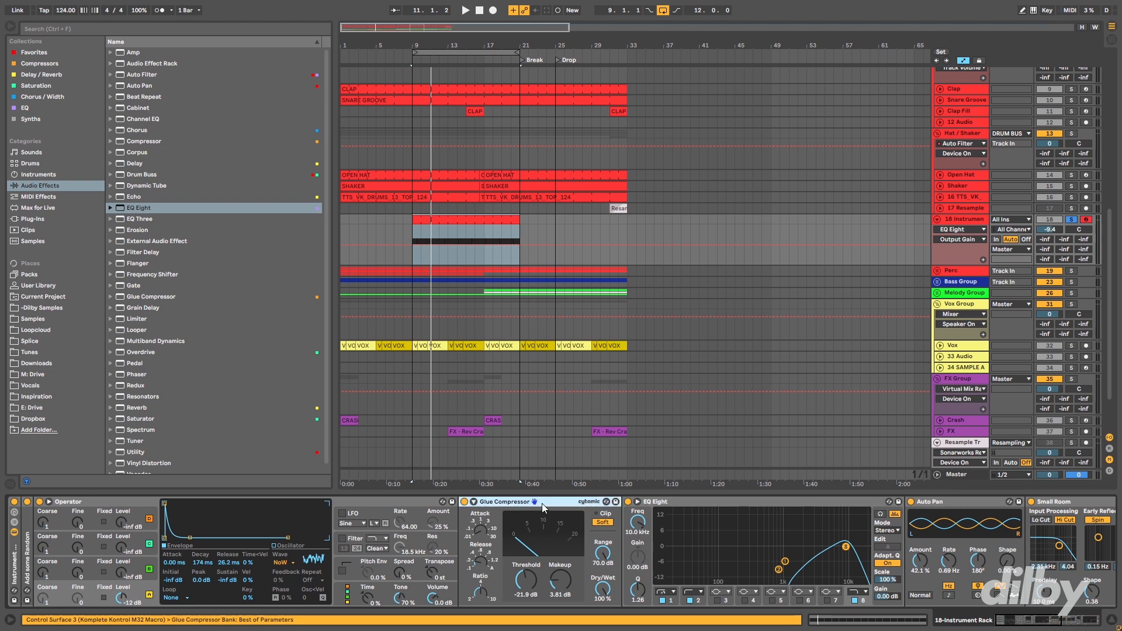
pyautogui.doubleClick(542, 503)
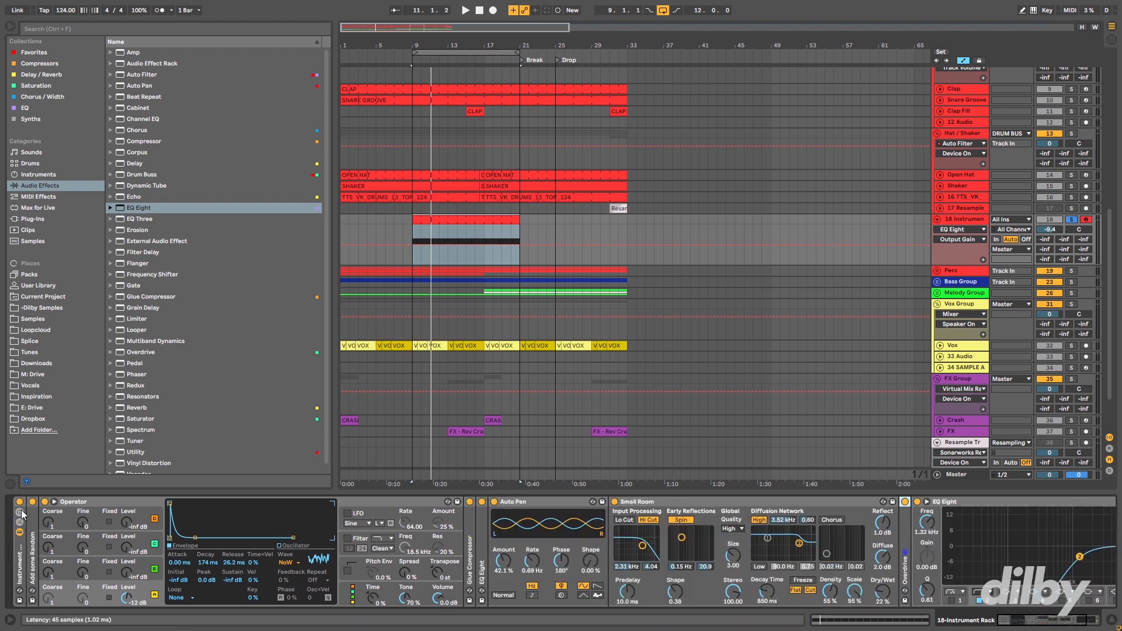
pyautogui.click(14, 512)
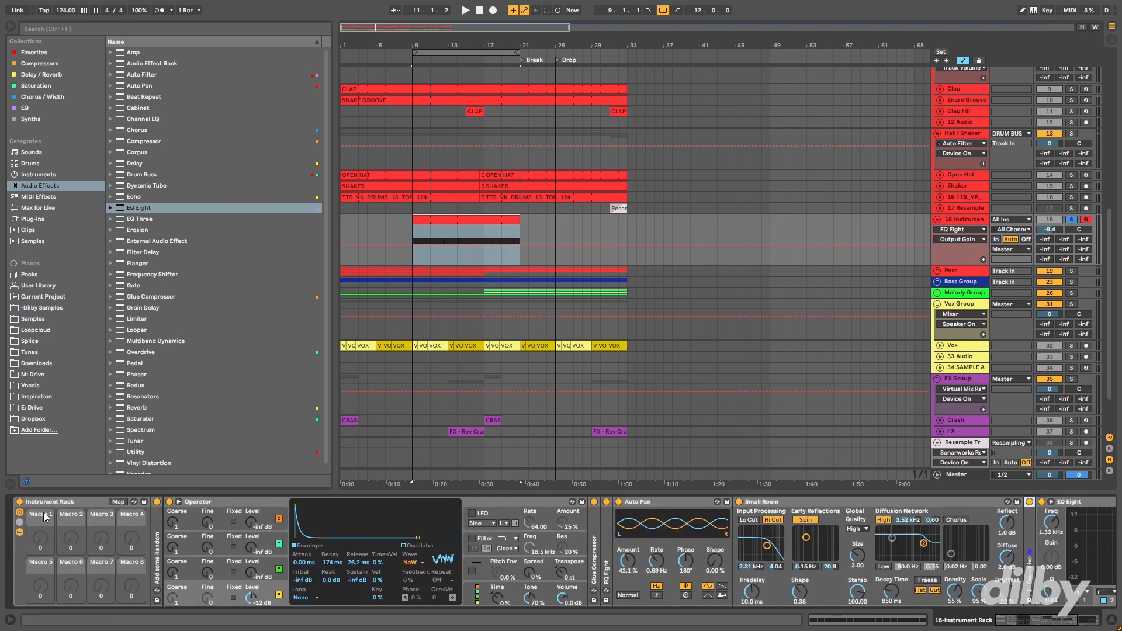
# - Map Operator's Volume and oscillator A's envelope Decay to the rack's Macro 1
pyautogui.click(119, 502)
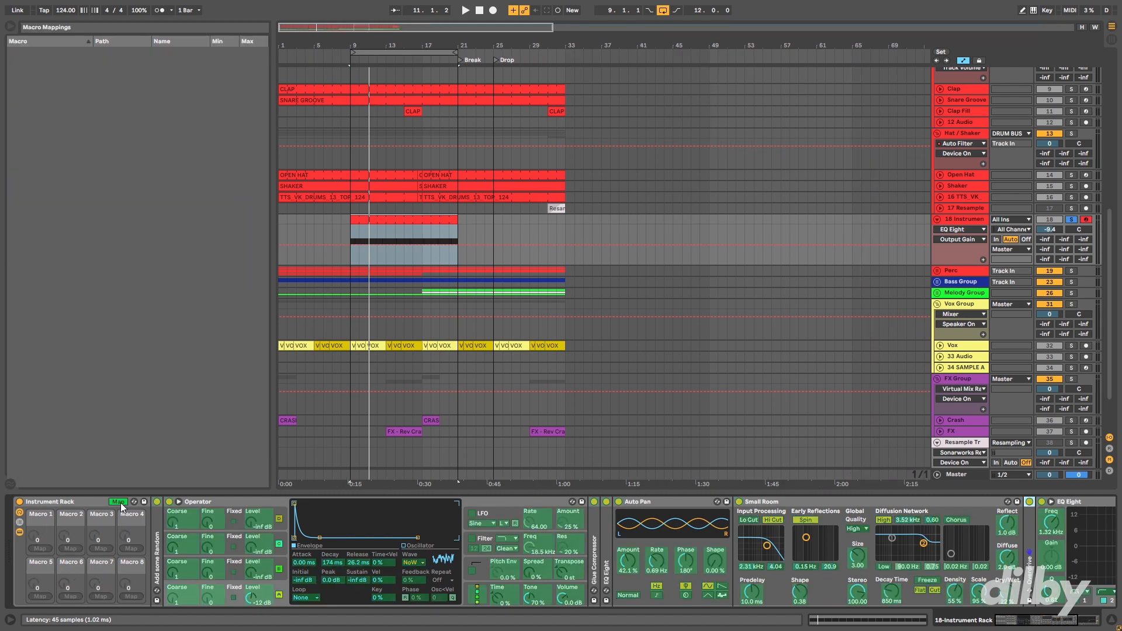
pyautogui.click(563, 598)
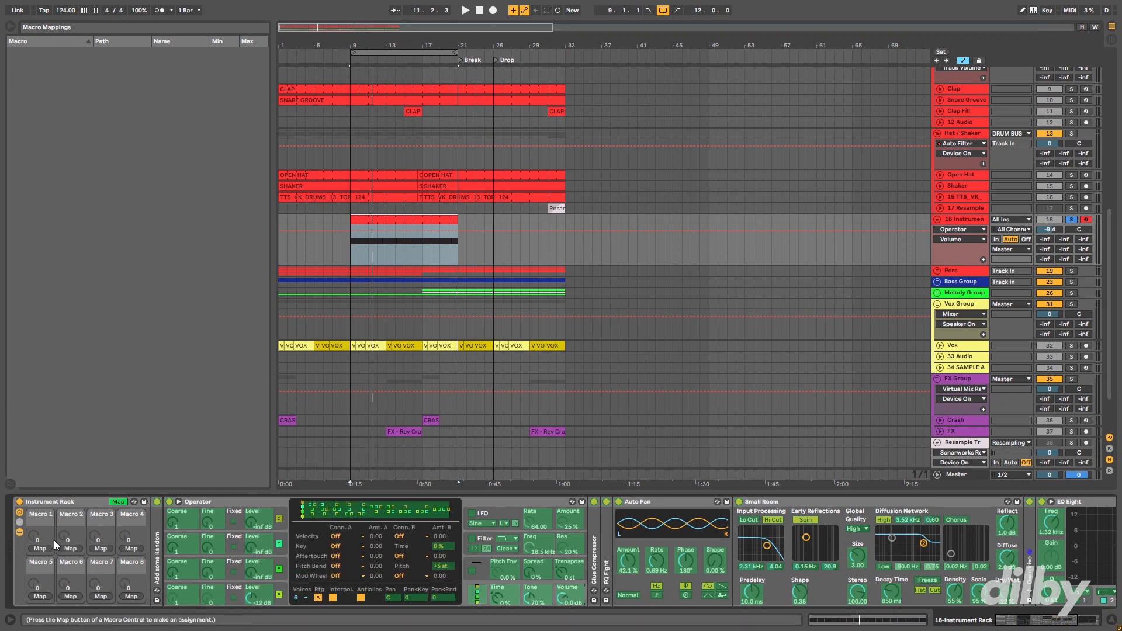
pyautogui.click(40, 550)
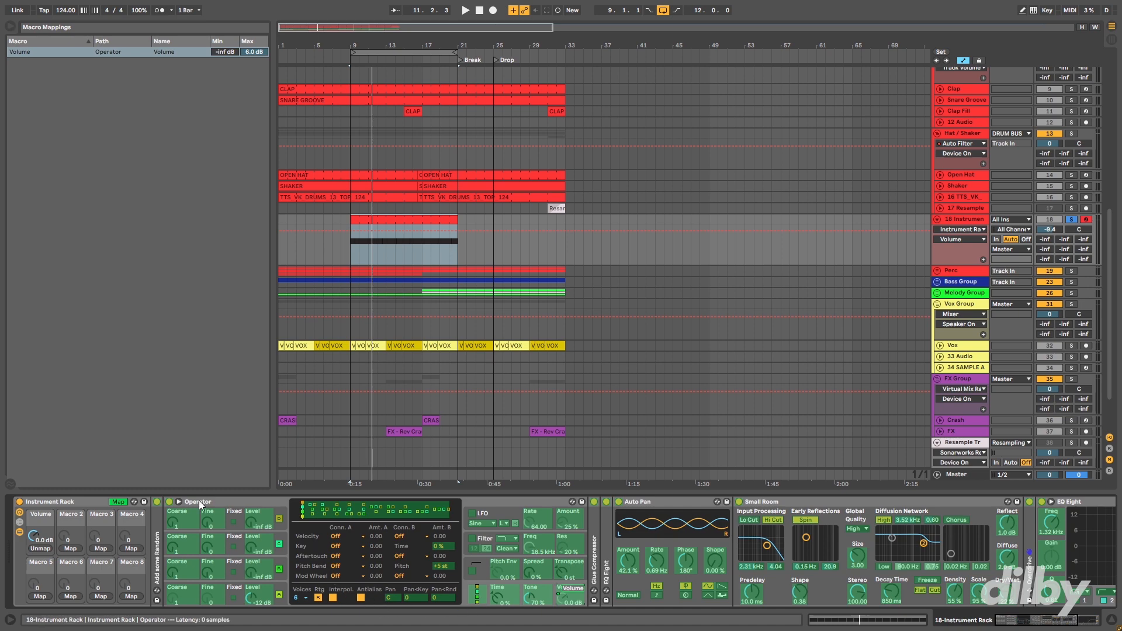
pyautogui.click(228, 592)
pyautogui.click(333, 563)
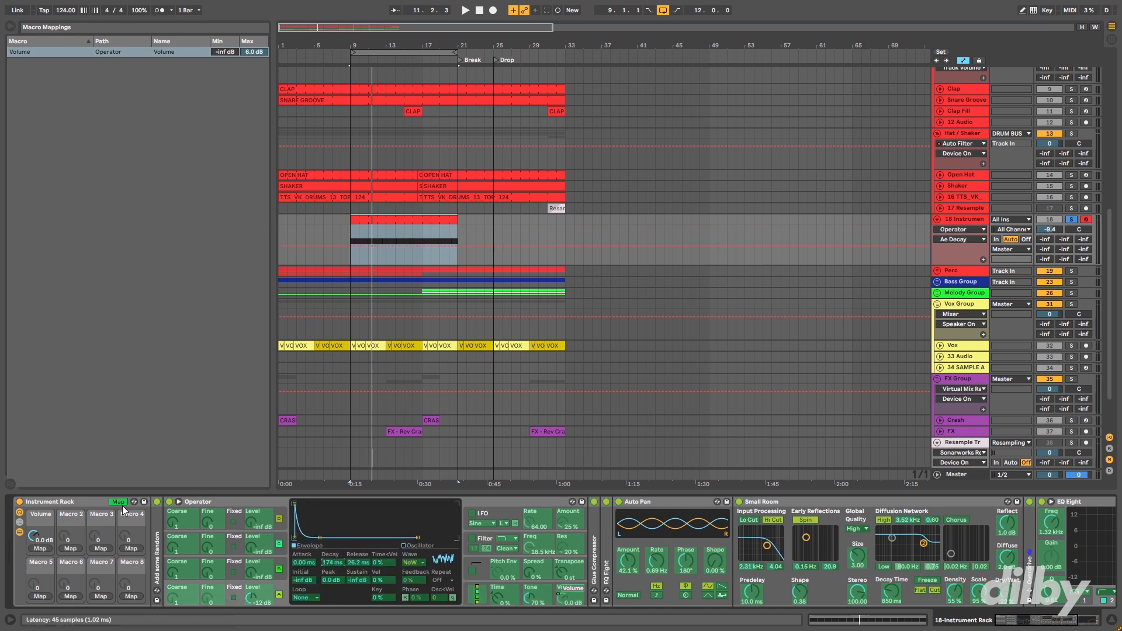
pyautogui.click(39, 548)
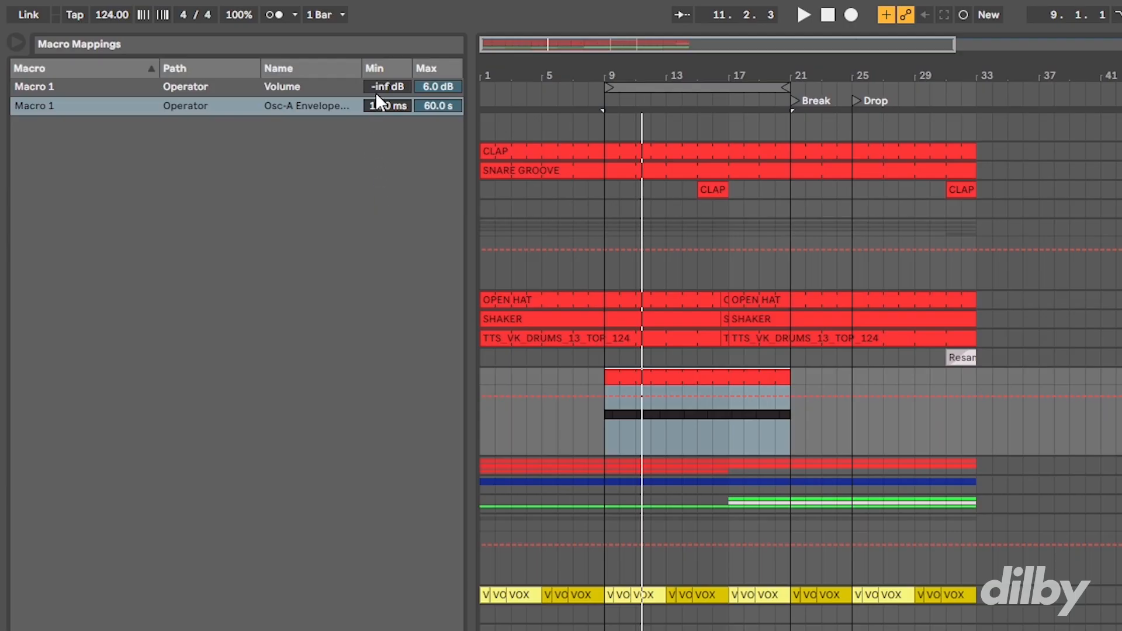
# - Limit Macro 1's Volume mapping to a range of -11 dB to -9.0 dB
pyautogui.click(219, 50)
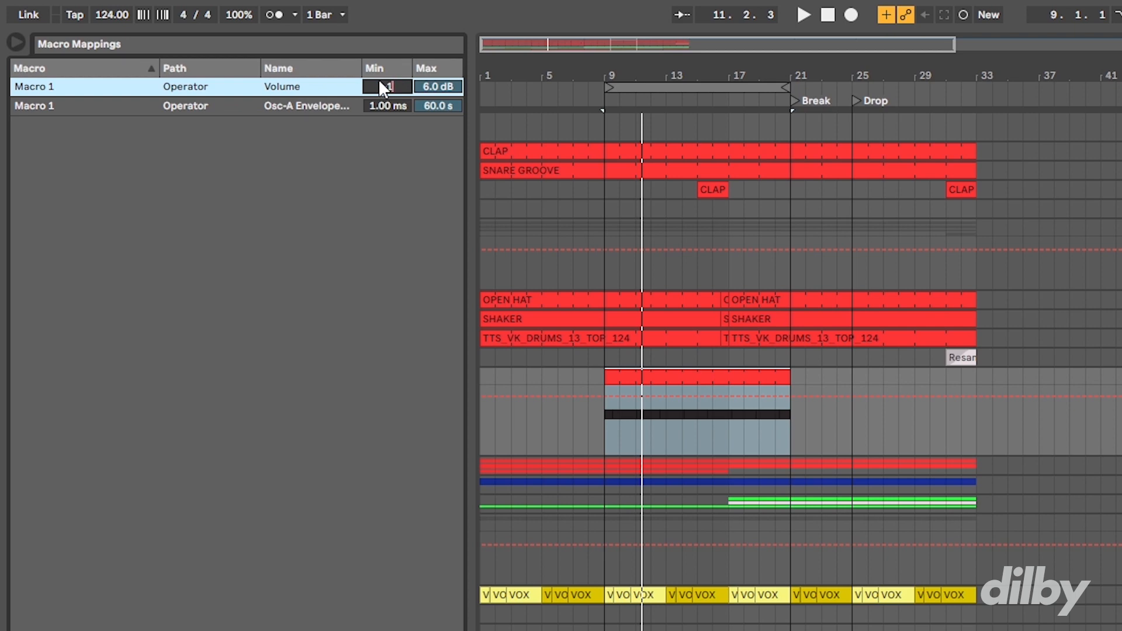
pyautogui.write('-11')
pyautogui.press('Return')
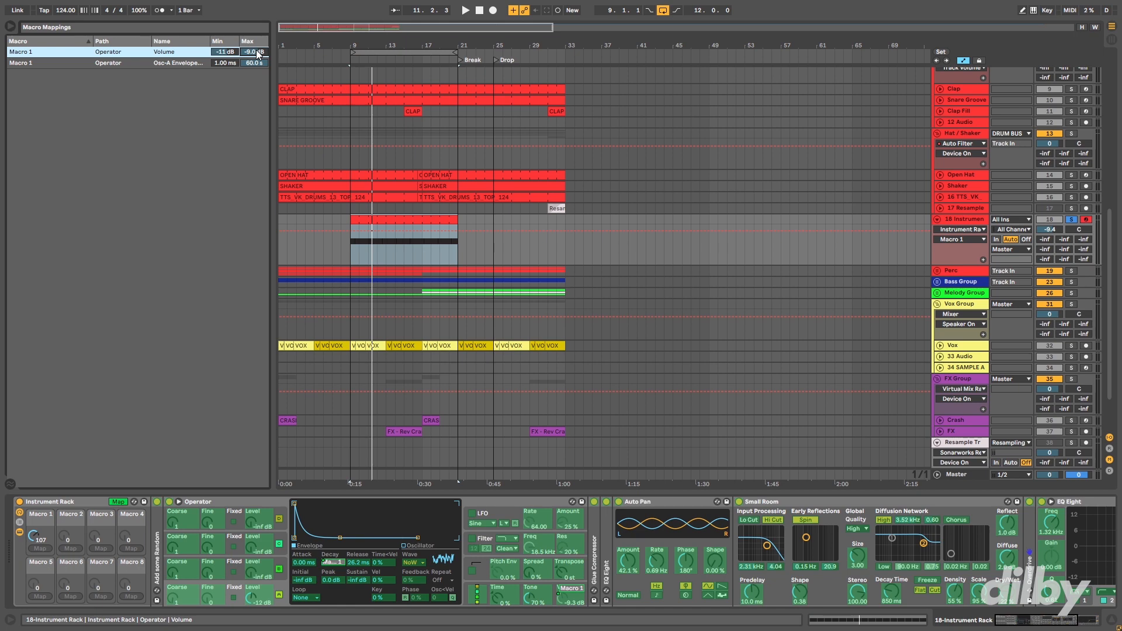
pyautogui.click(35, 538)
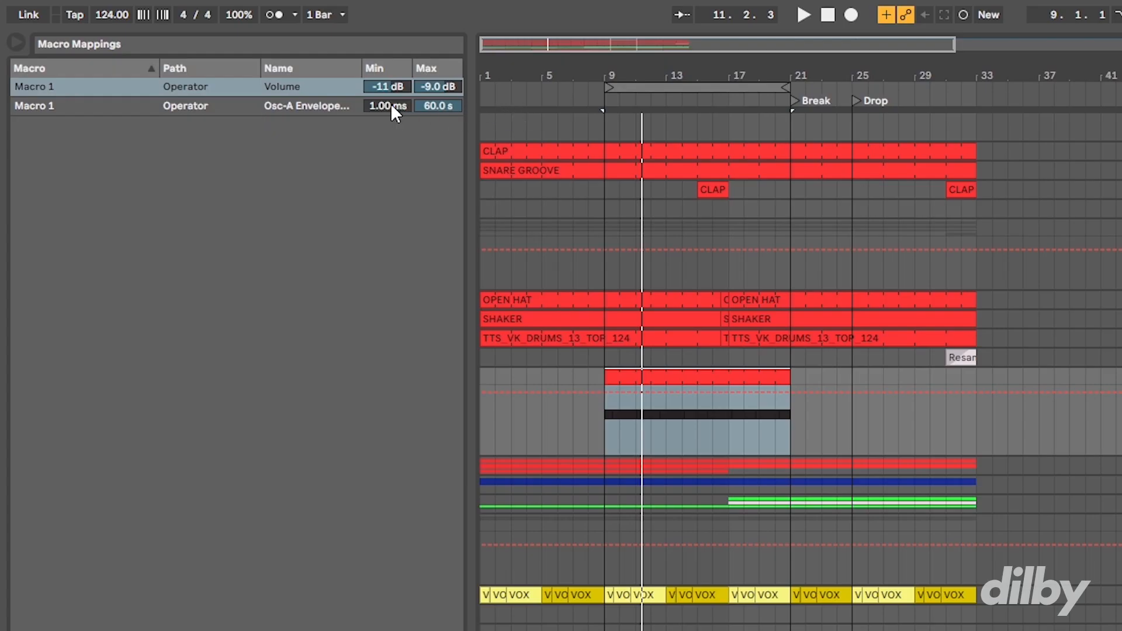
# - Limit Macro 1's oscillator A Decay mapping to a range of 80.1 ms to 1.25 s while auditioning the macro
pyautogui.click(391, 106)
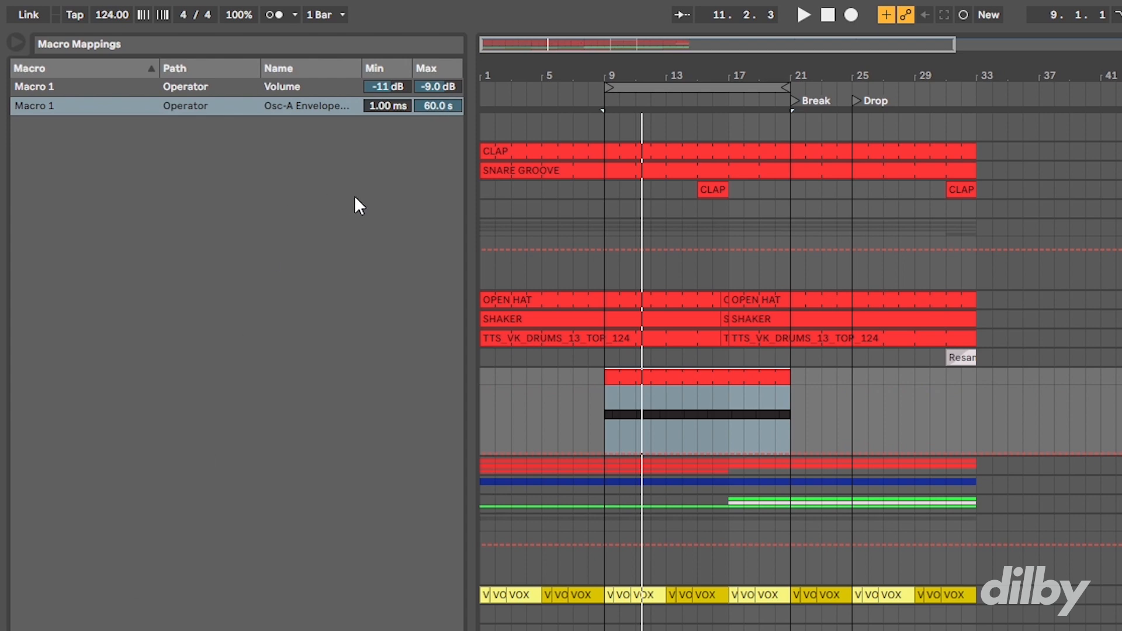
pyautogui.moveTo(391, 106)
pyautogui.mouseDown()
pyautogui.moveTo(366, 108)
pyautogui.moveTo(366, 97)
pyautogui.moveTo(387, 92)
pyautogui.mouseUp()
pyautogui.press('space')
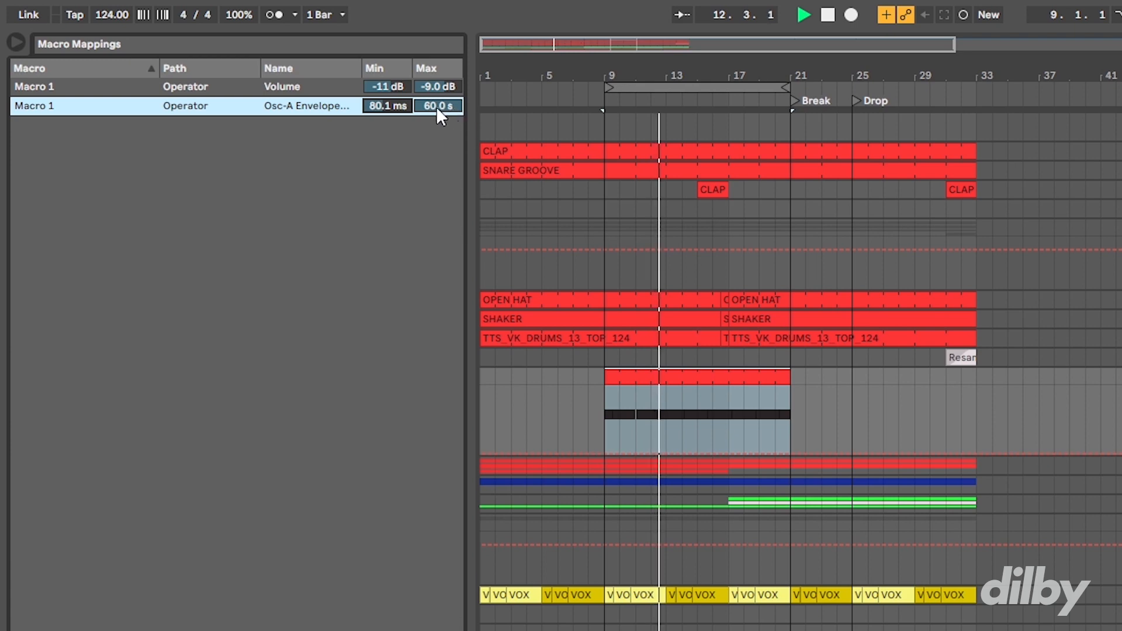
pyautogui.moveTo(246, 630); pyautogui.dragTo(246, 573)
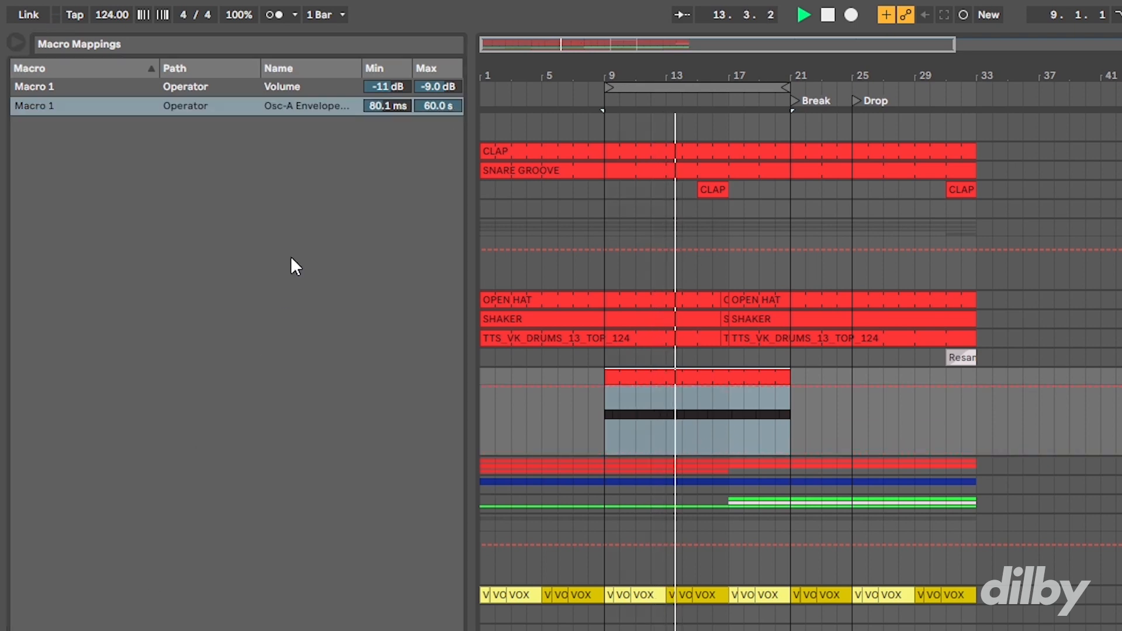
pyautogui.moveTo(448, 108)
pyautogui.mouseDown()
pyautogui.moveTo(447, 152)
pyautogui.moveTo(442, 104)
pyautogui.moveTo(443, 114)
pyautogui.mouseUp()
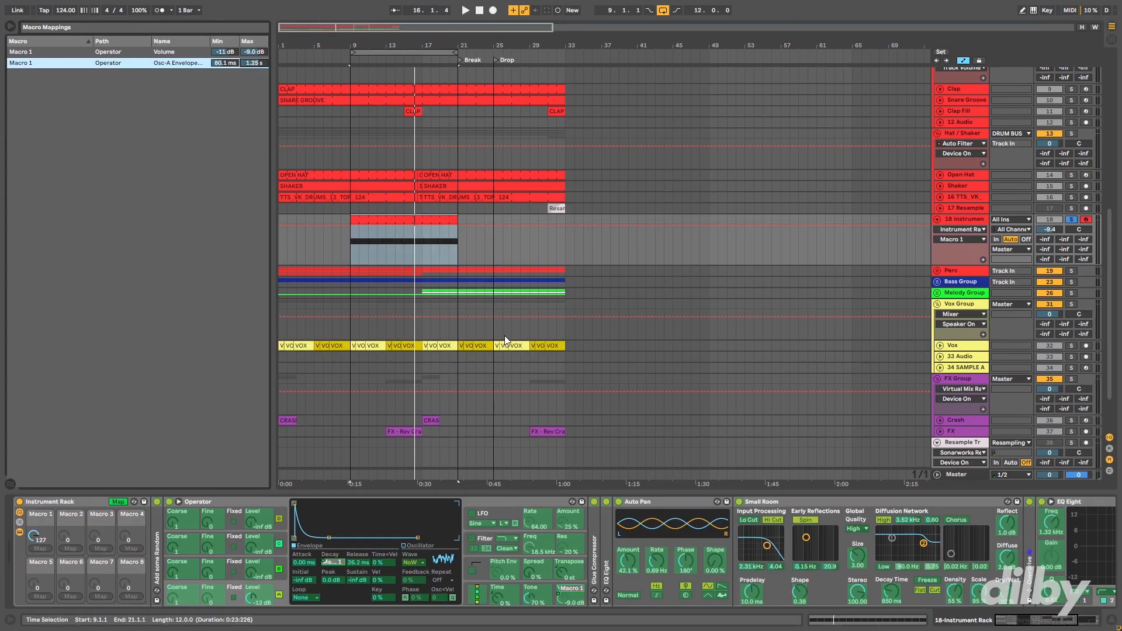
# - Map the Small Room reverb's Dry/Wet and Decay Time to the rack's Macro 1
pyautogui.click(1004, 598)
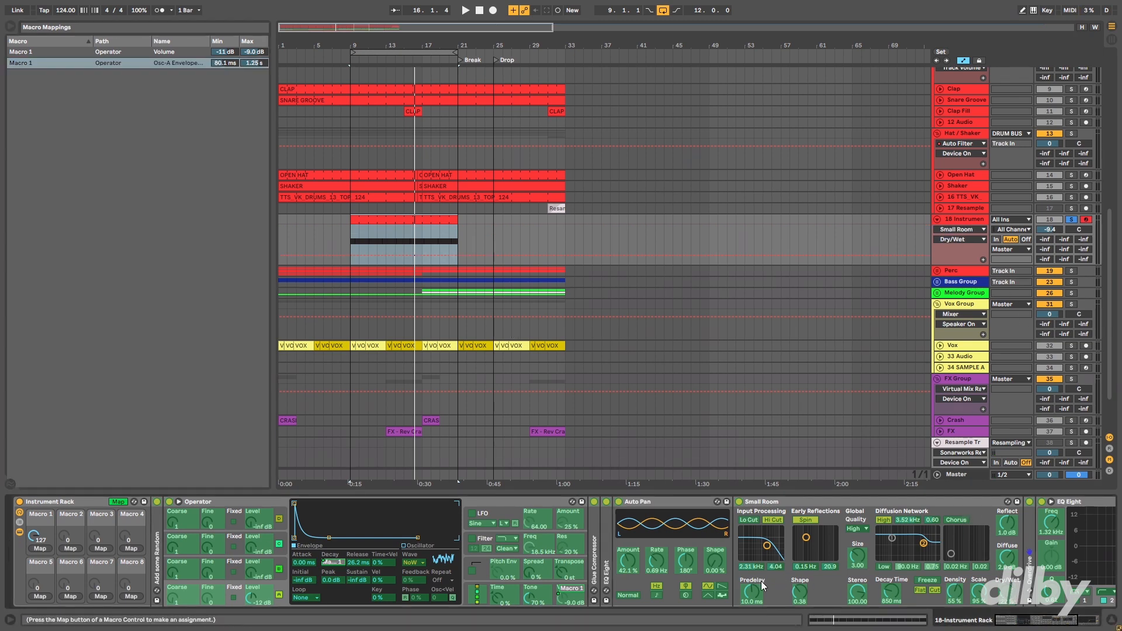
pyautogui.click(39, 548)
pyautogui.click(890, 595)
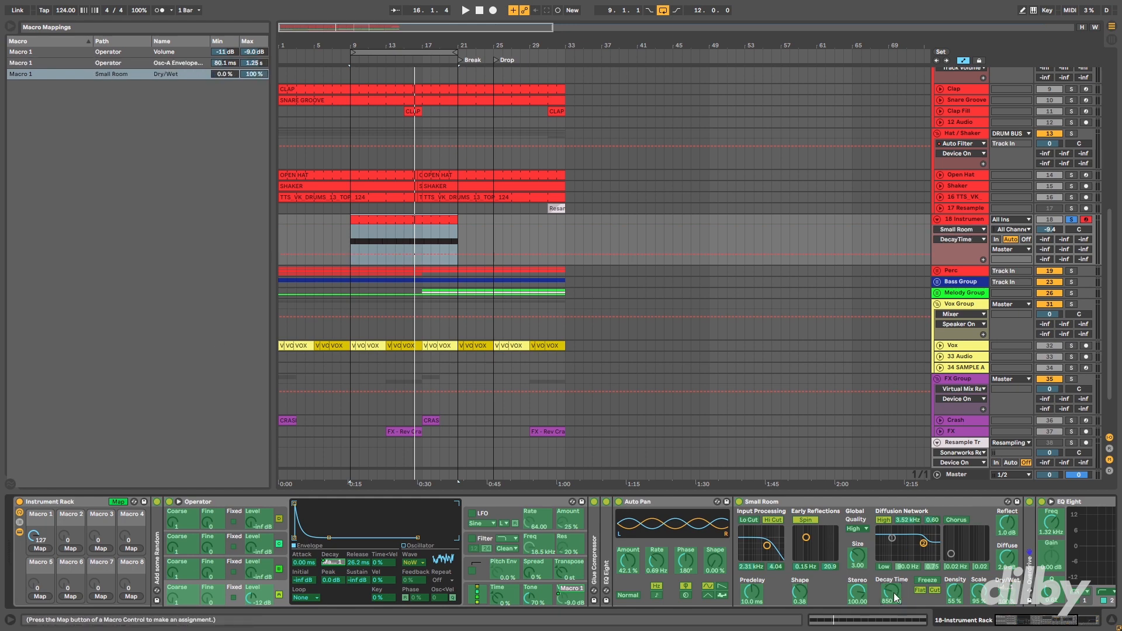
pyautogui.click(39, 548)
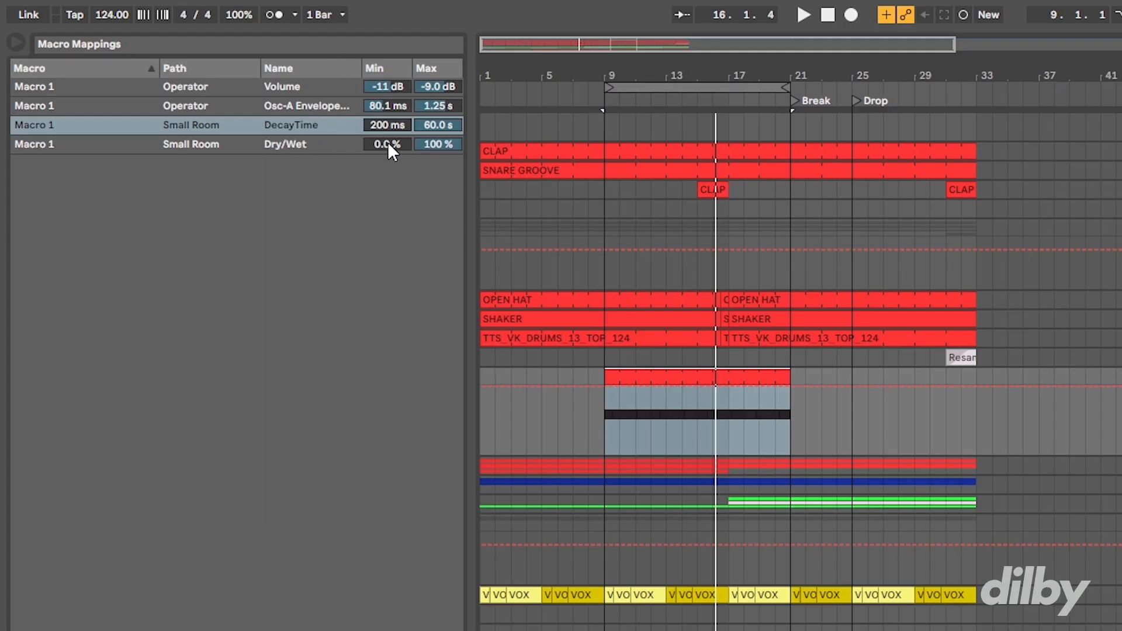
# - Limit Macro 1's Dry/Wet mapping to a range of 20 % to 40 % and audition the macro during playback
pyautogui.click(388, 142)
pyautogui.moveTo(387, 142); pyautogui.dragTo(388, 130)
pyautogui.moveTo(451, 147); pyautogui.dragTo(451, 169)
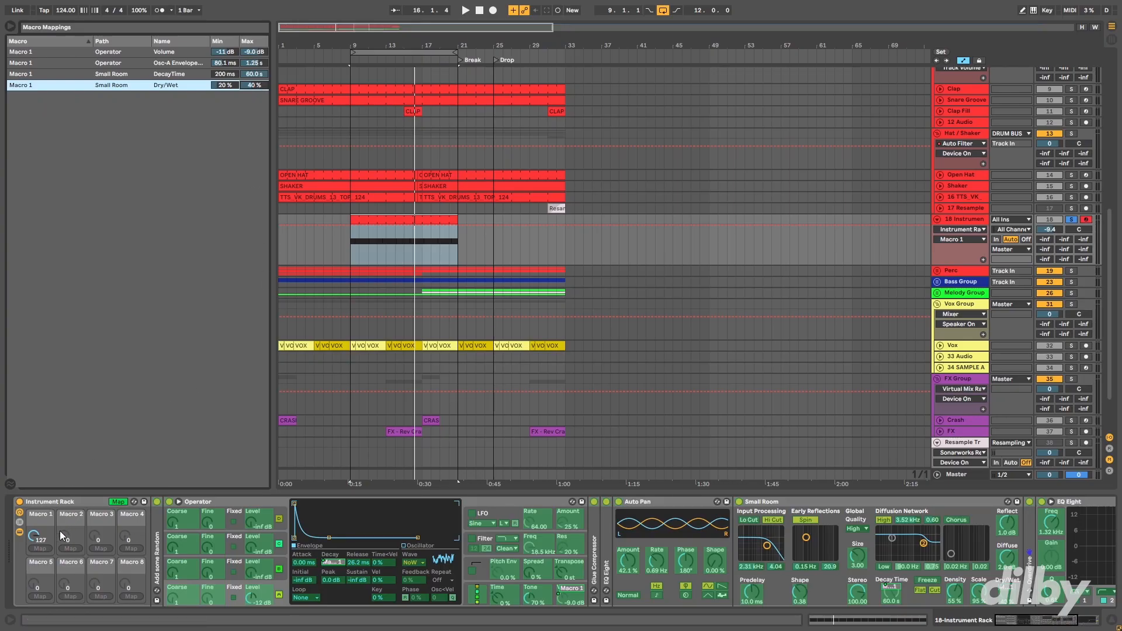
pyautogui.press('space')
pyautogui.moveTo(40, 538); pyautogui.dragTo(40, 614)
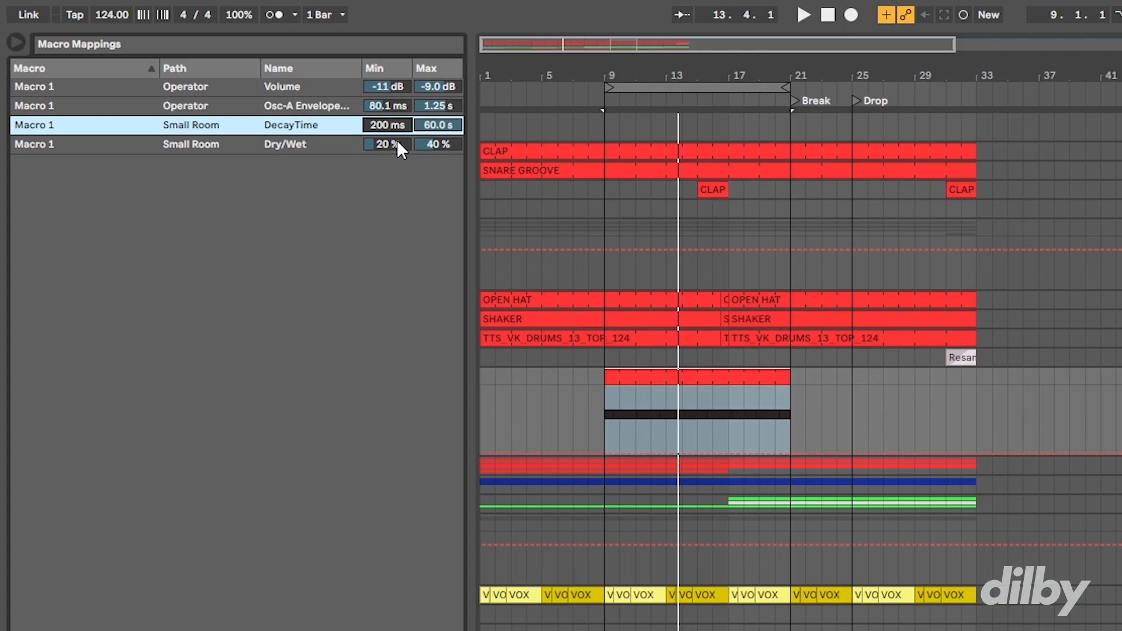
# - Limit Macro 1's reverb DecayTime mapping to a range of 910 ms to 2.03 s while listening to playback
pyautogui.press('space')
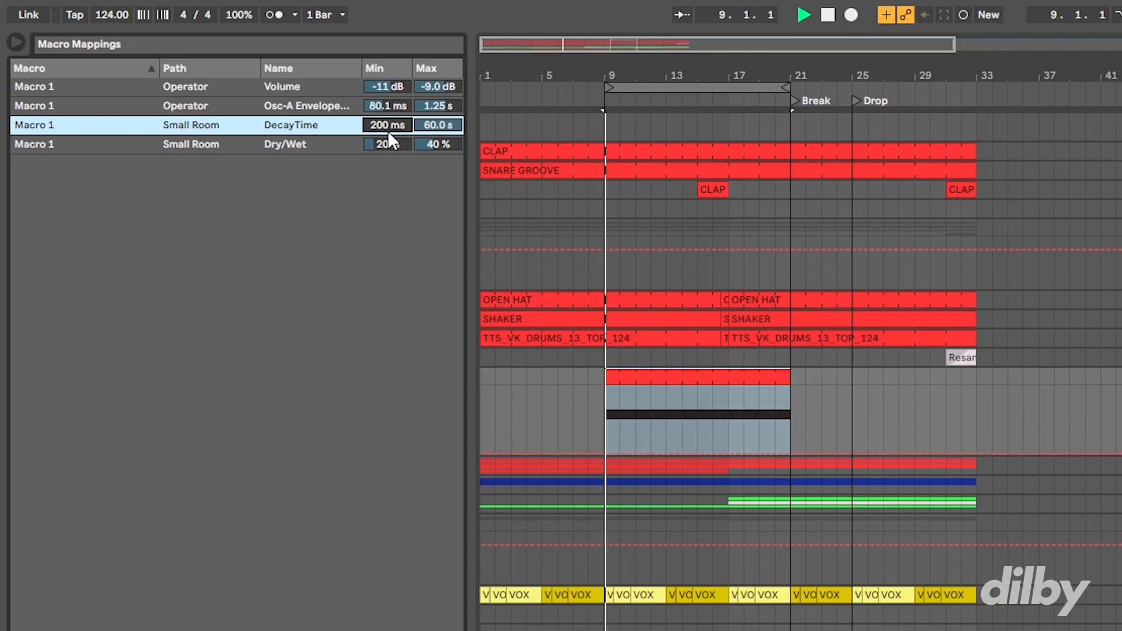
pyautogui.moveTo(221, 74); pyautogui.dragTo(221, 69)
pyautogui.moveTo(387, 126); pyautogui.dragTo(387, 102)
pyautogui.press('space')
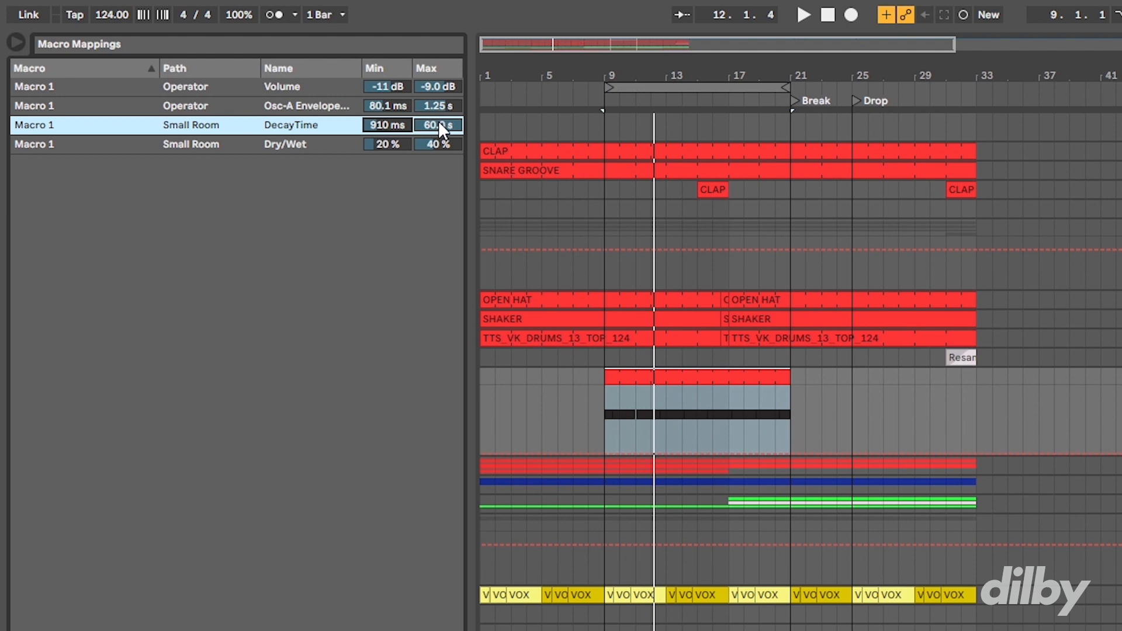
pyautogui.moveTo(117, 630); pyautogui.dragTo(117, 626)
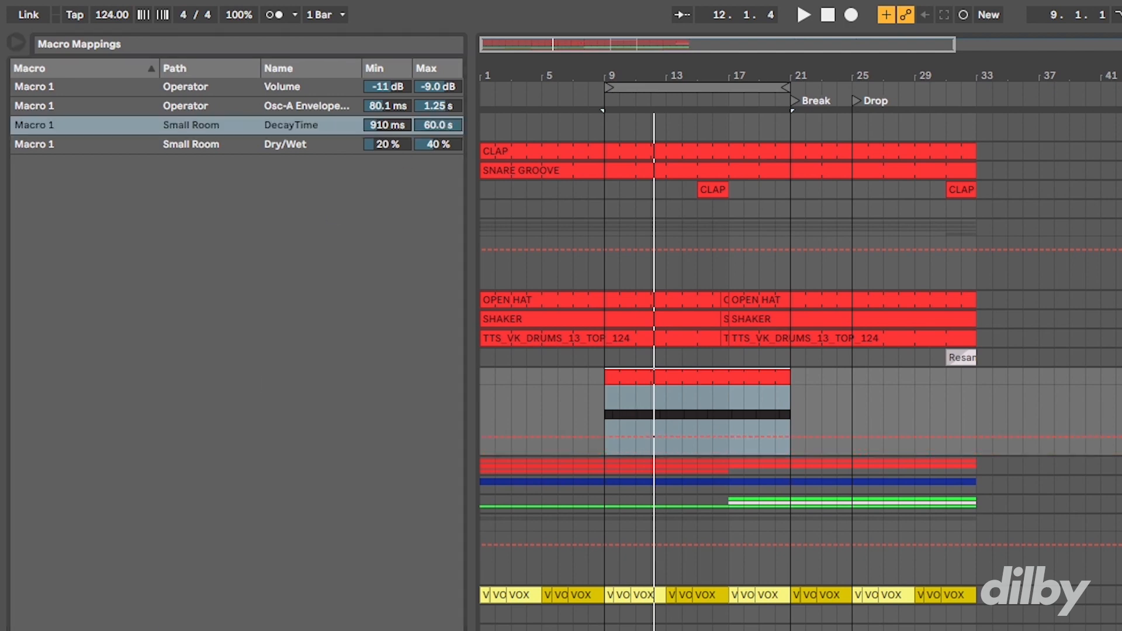
pyautogui.press('space')
pyautogui.moveTo(440, 127); pyautogui.dragTo(440, 187)
pyautogui.press('space')
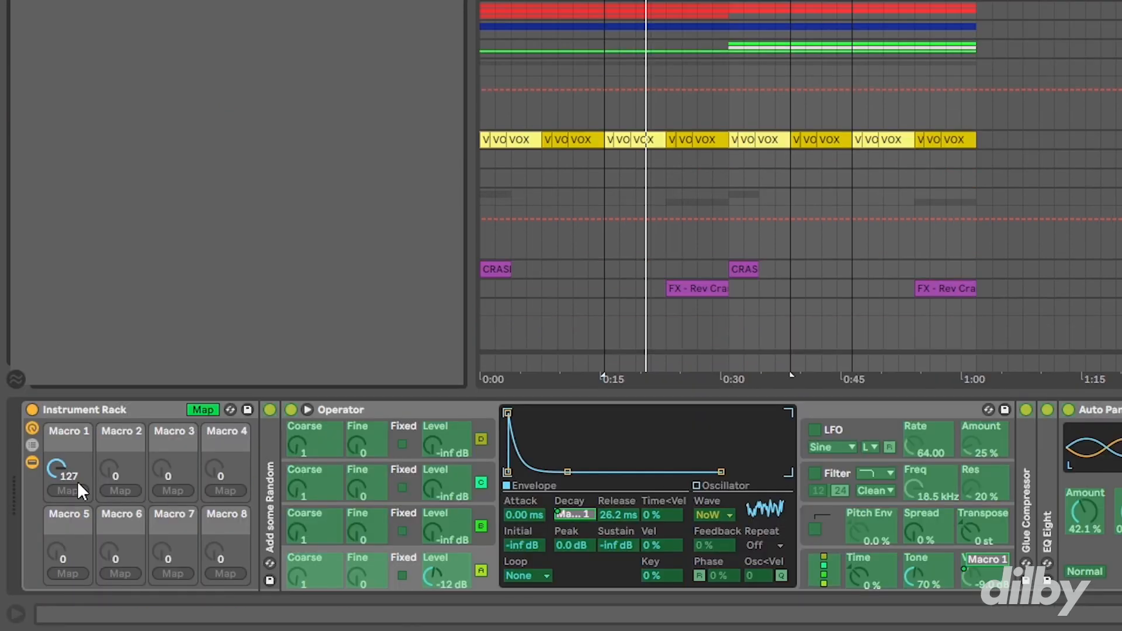
# - Turn Macro 1 down to 0, unsolo the instrument track and audition the macro in the full mix, setting it to 26
pyautogui.moveTo(76, 479); pyautogui.dragTo(76, 590)
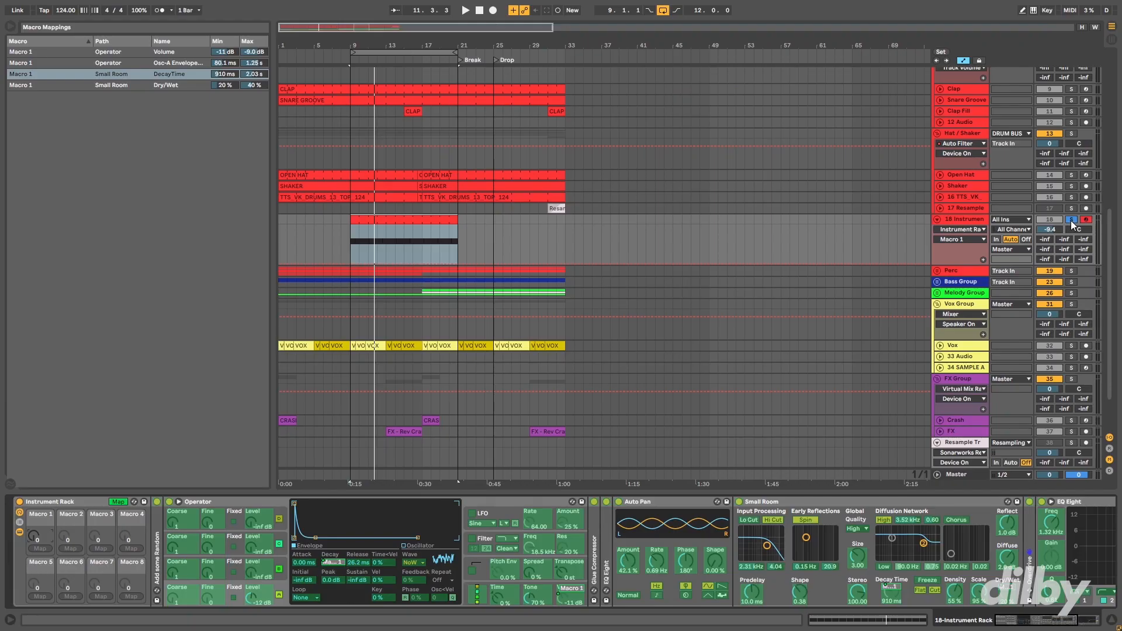
pyautogui.click(1071, 220)
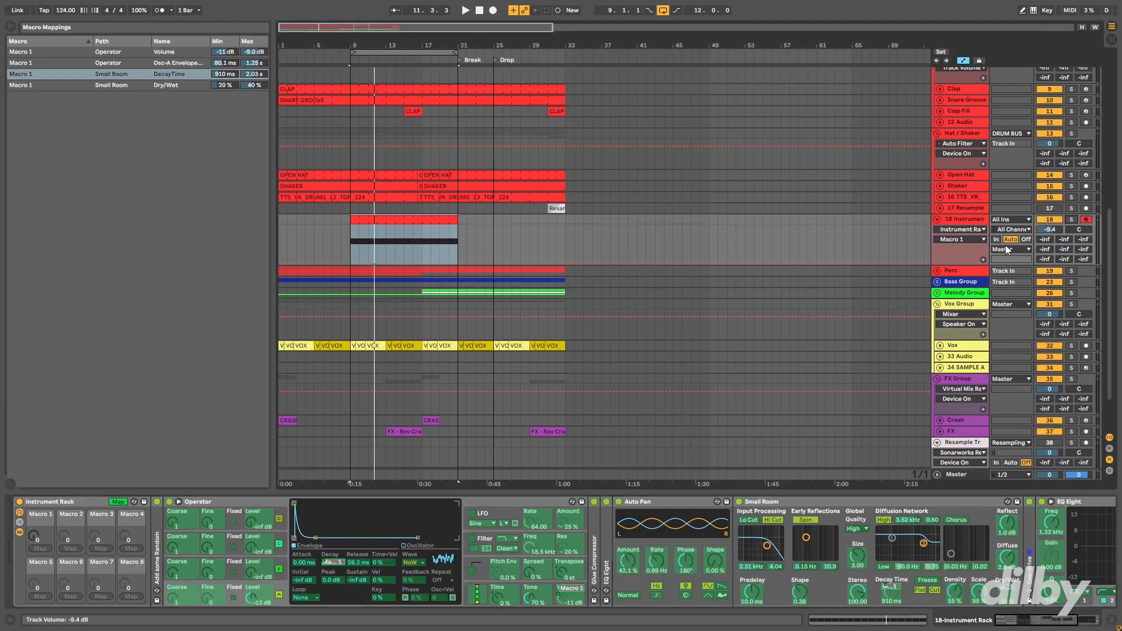
pyautogui.press('space')
pyautogui.moveTo(36, 543)
pyautogui.mouseDown()
pyautogui.moveTo(36, 509)
pyautogui.moveTo(36, 535)
pyautogui.mouseUp()
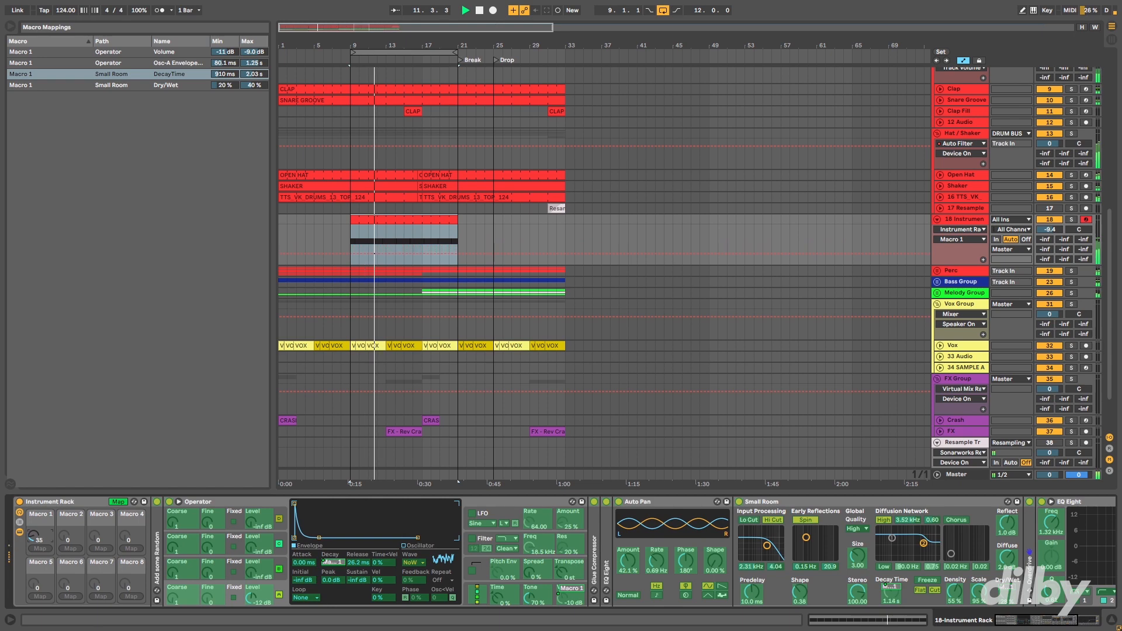
pyautogui.press('space')
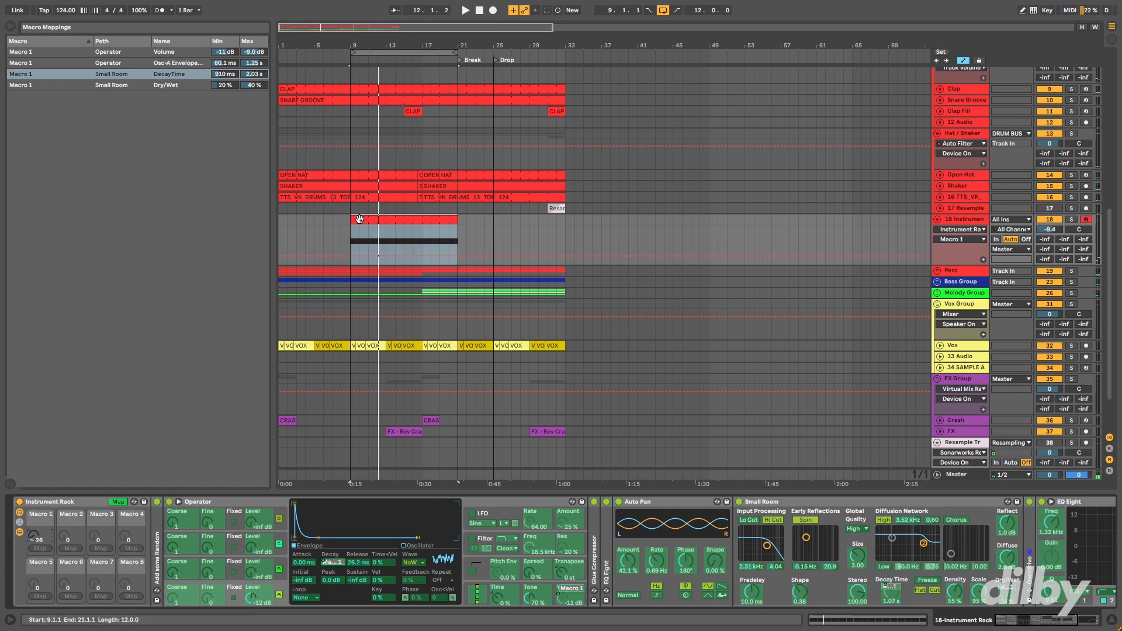
# - Colour Macro 1 red and rename it Hat Length
pyautogui.rightClick(34, 512)
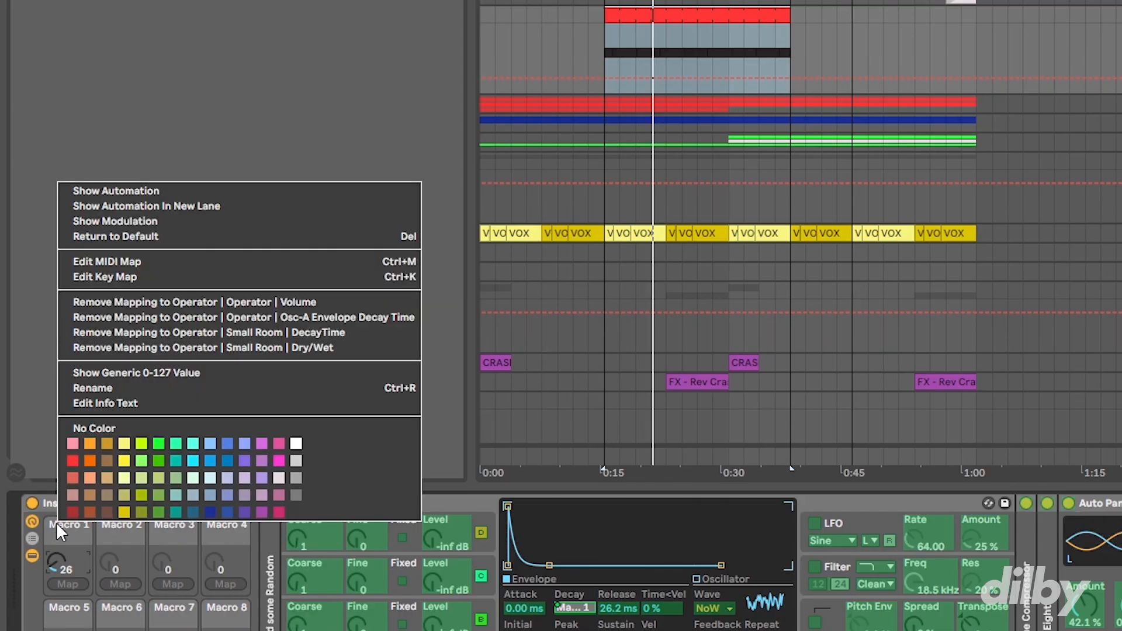
pyautogui.click(72, 461)
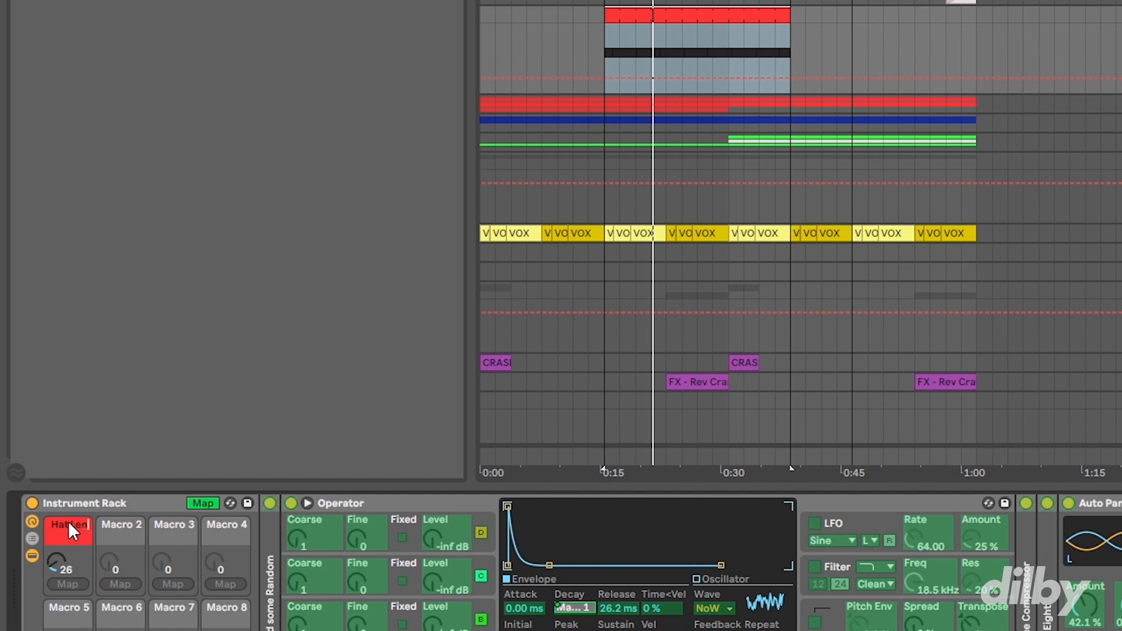
pyautogui.press('Return')
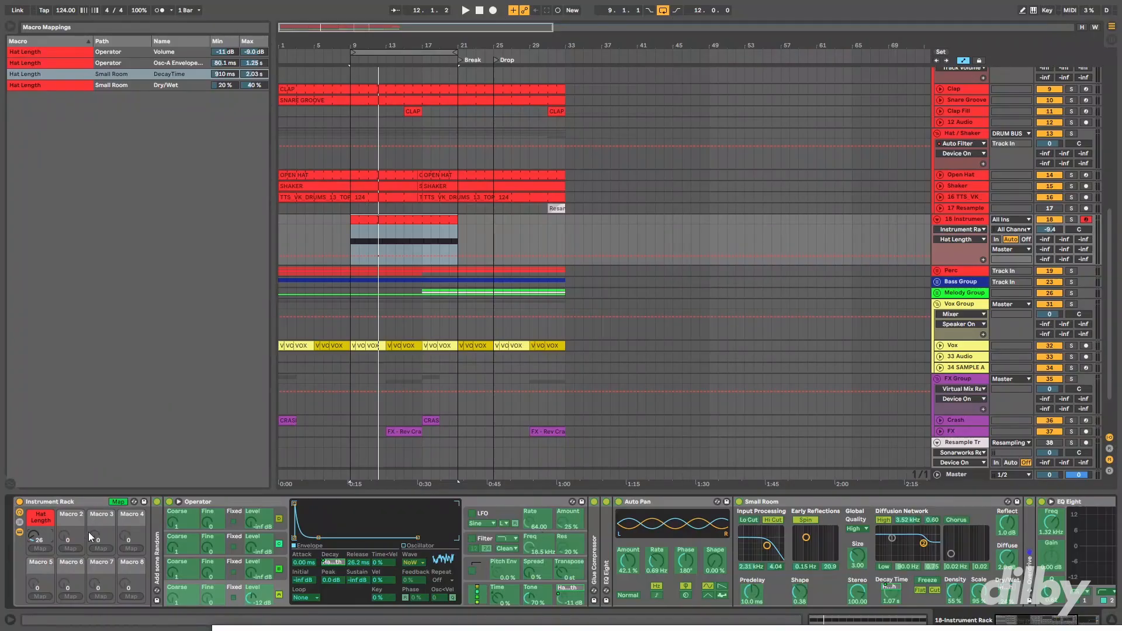
# - Map Auto Pan's Amount to Macro 2 and limit the mapping's maximum to 64.1 %
pyautogui.click(627, 563)
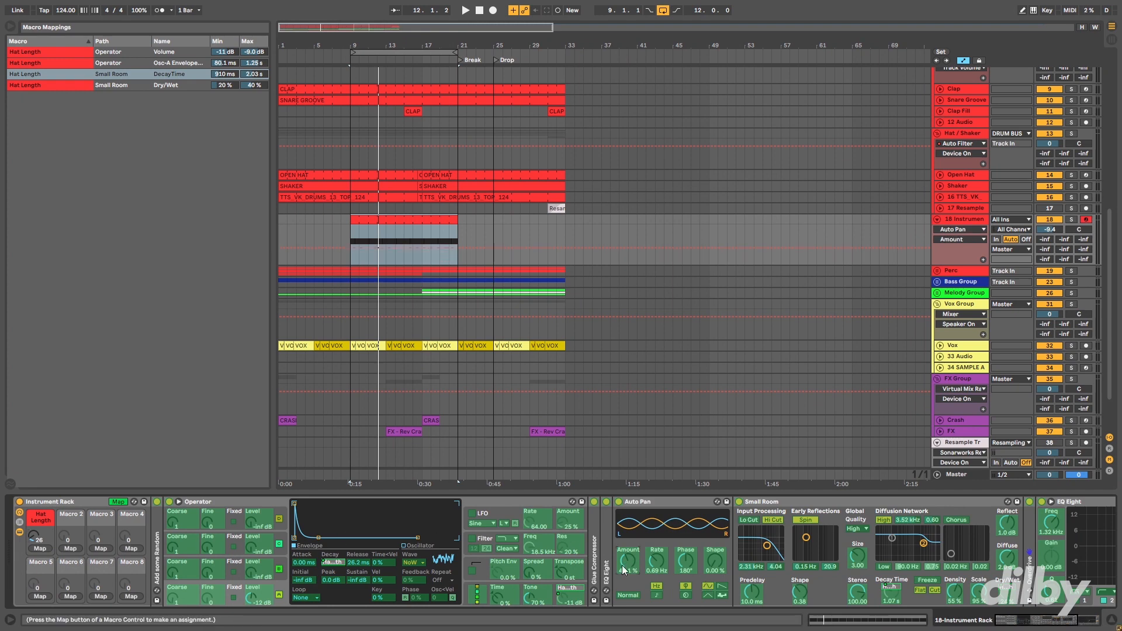
pyautogui.click(72, 546)
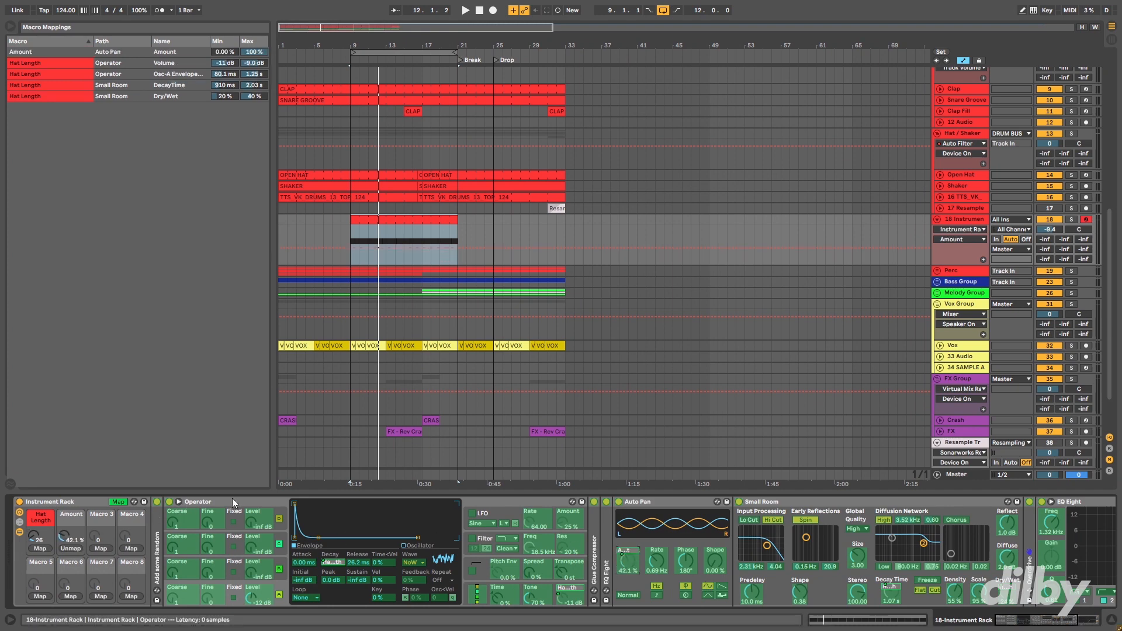
pyautogui.click(61, 538)
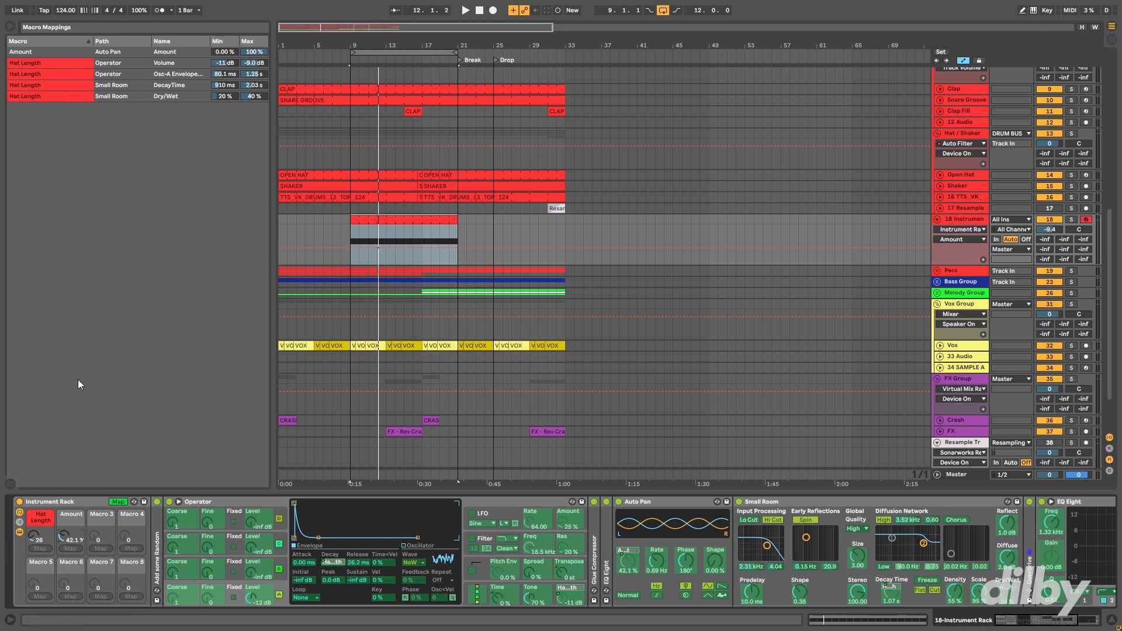
pyautogui.moveTo(250, 53); pyautogui.dragTo(250, 76)
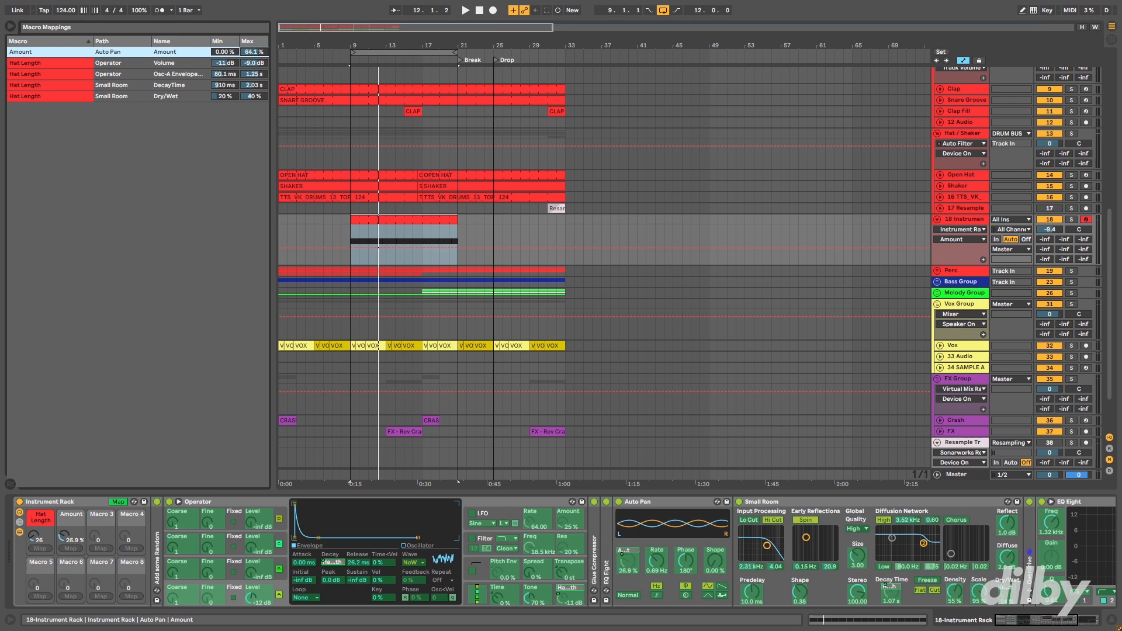
# - Audition the Auto Pan Amount macro in the mix and with the instrument track soloed, setting it to 64.1 %
pyautogui.press('space')
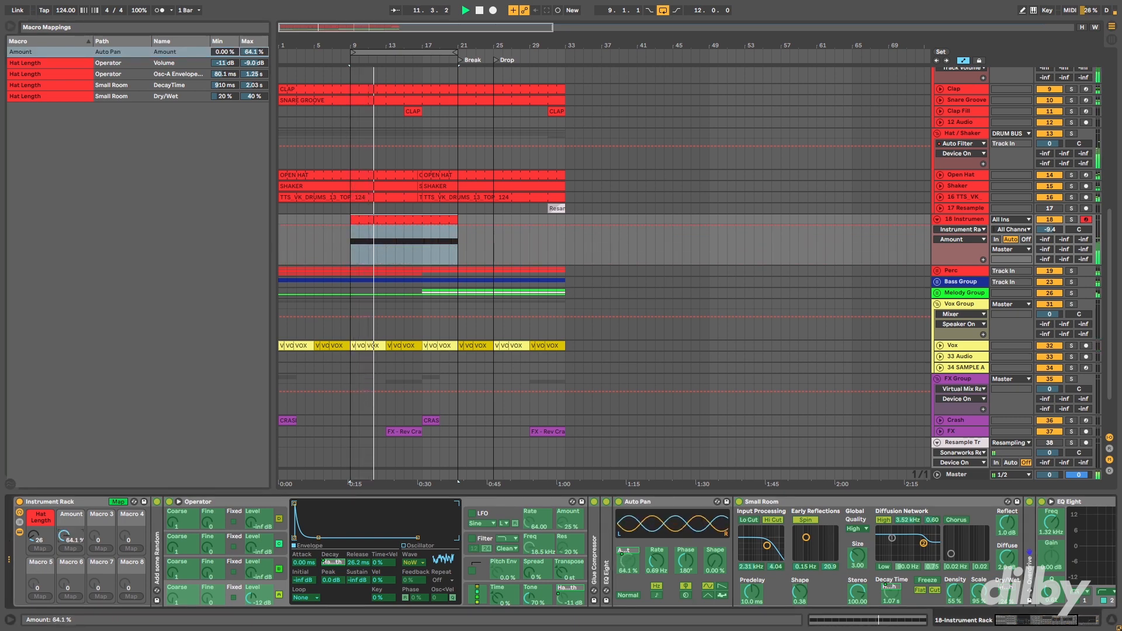
pyautogui.press('space')
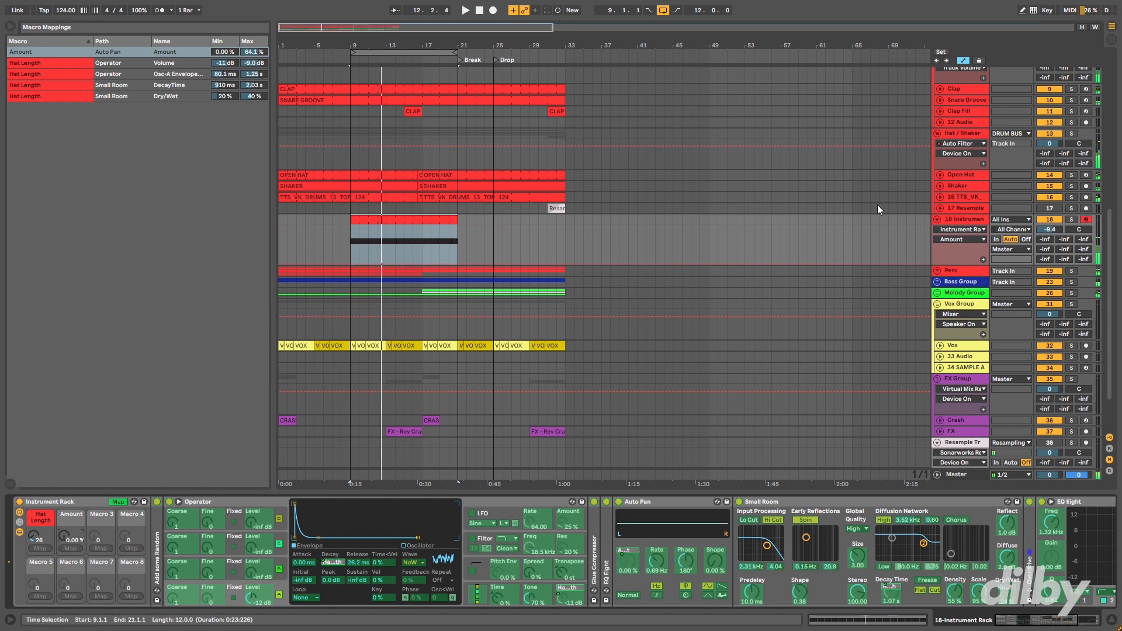
pyautogui.click(1072, 220)
pyautogui.press('space')
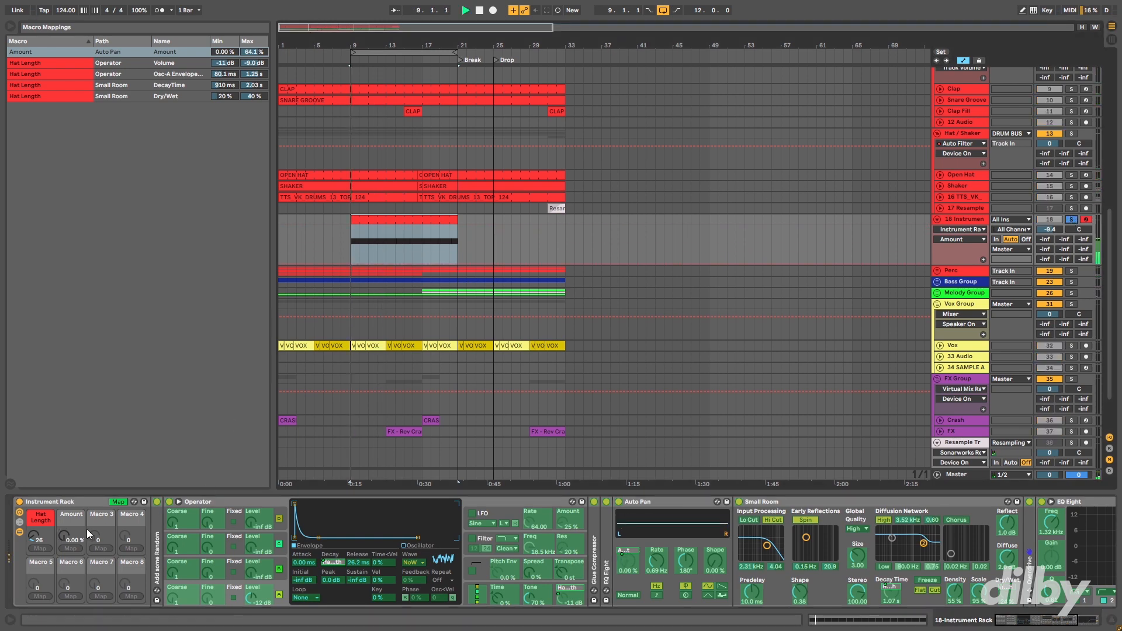
pyautogui.moveTo(65, 535)
pyautogui.mouseDown()
pyautogui.moveTo(64, 460)
pyautogui.moveTo(76, 532)
pyautogui.mouseUp()
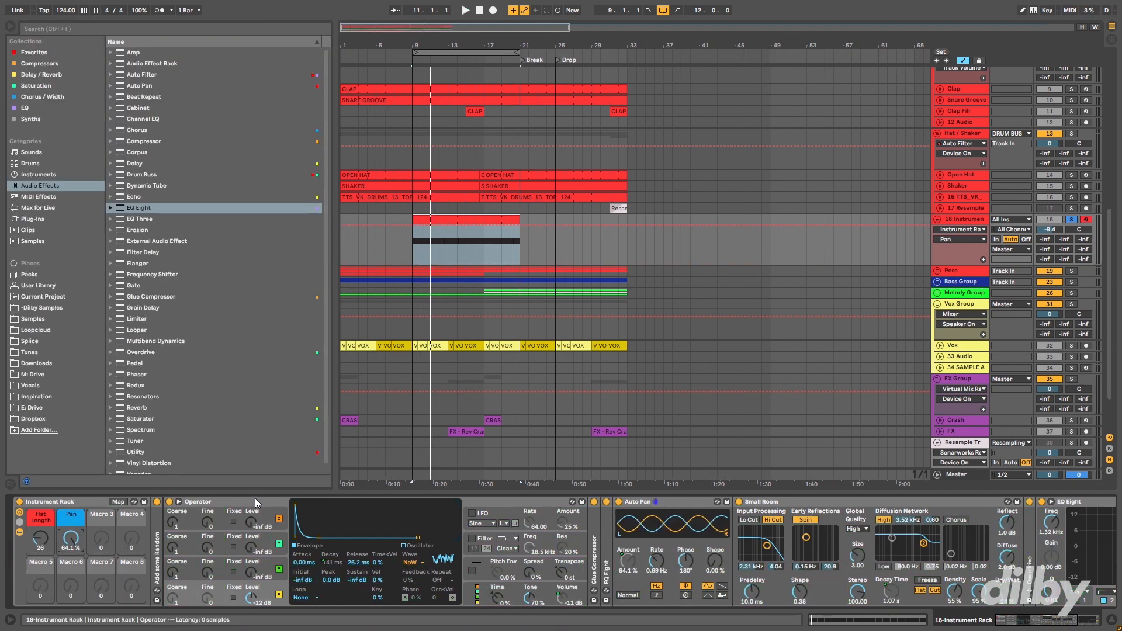
# - Collapse the Operator, Auto Pan and Small Room devices in the rack
pyautogui.doubleClick(252, 499)
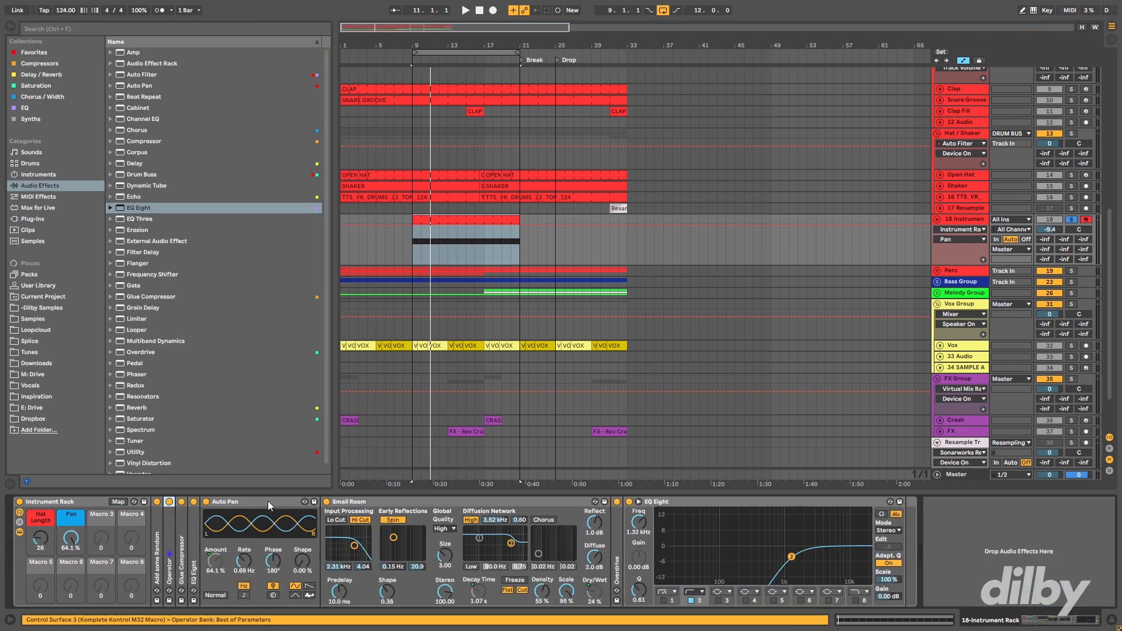
pyautogui.doubleClick(259, 500)
pyautogui.doubleClick(317, 503)
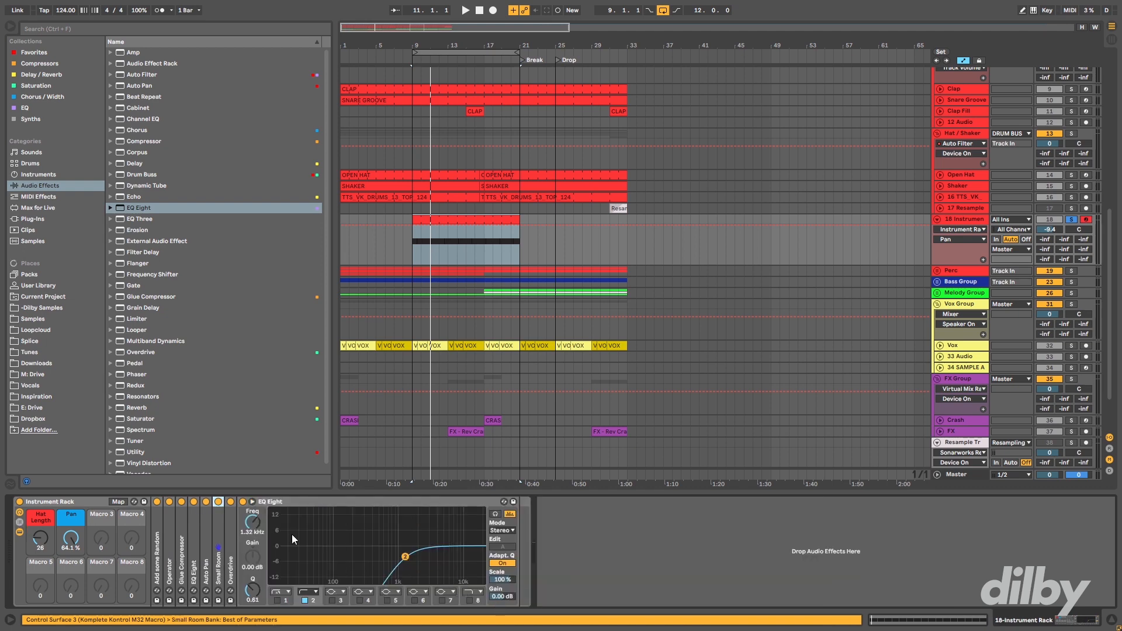
# - Map the last EQ Eight's output Gain to Macro 3 and colour the macro green
pyautogui.click(117, 502)
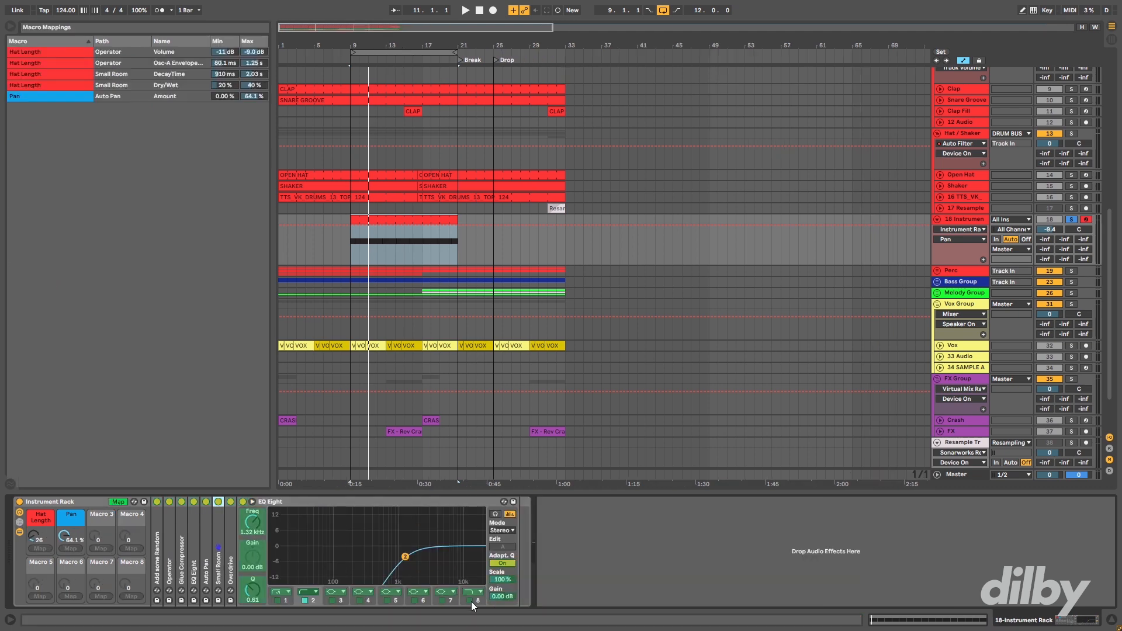
pyautogui.click(500, 596)
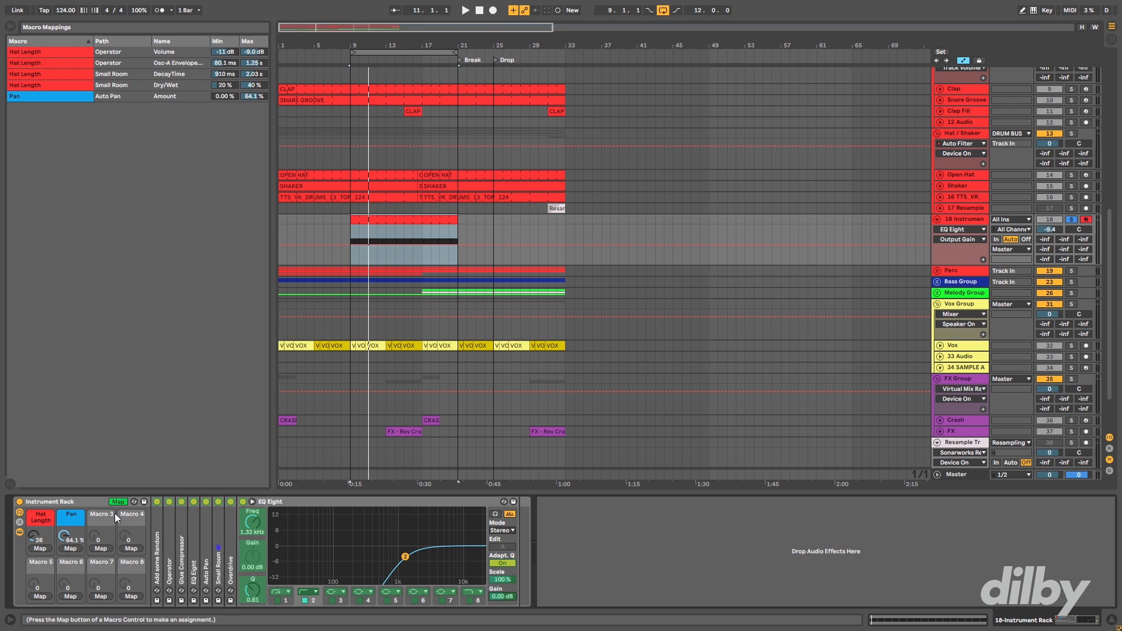
pyautogui.click(101, 549)
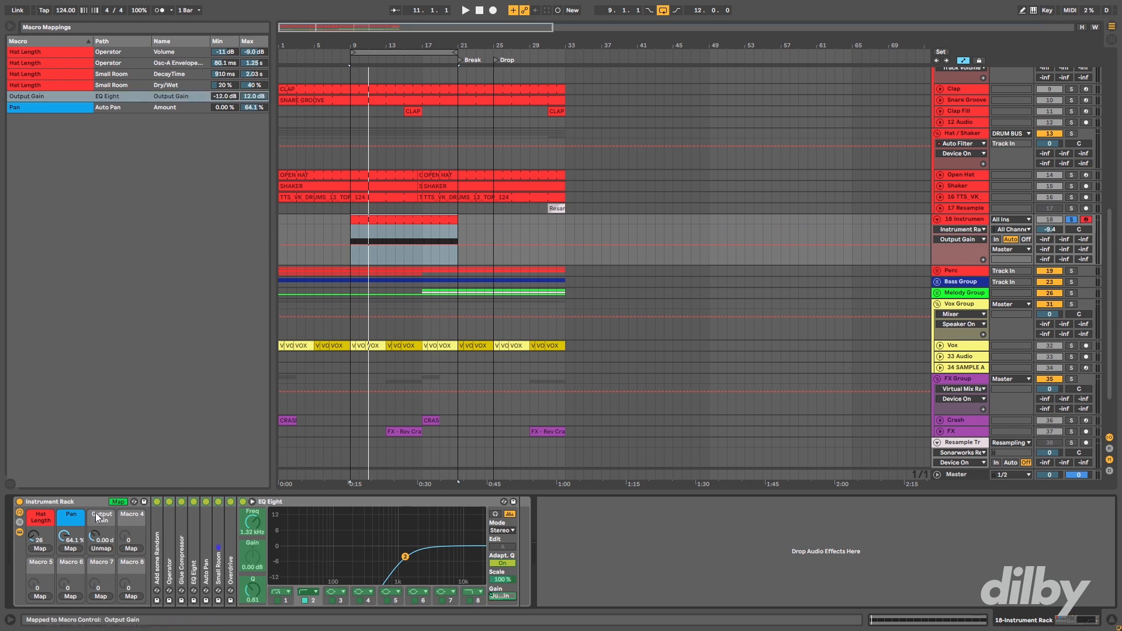
pyautogui.rightClick(100, 517)
pyautogui.click(157, 471)
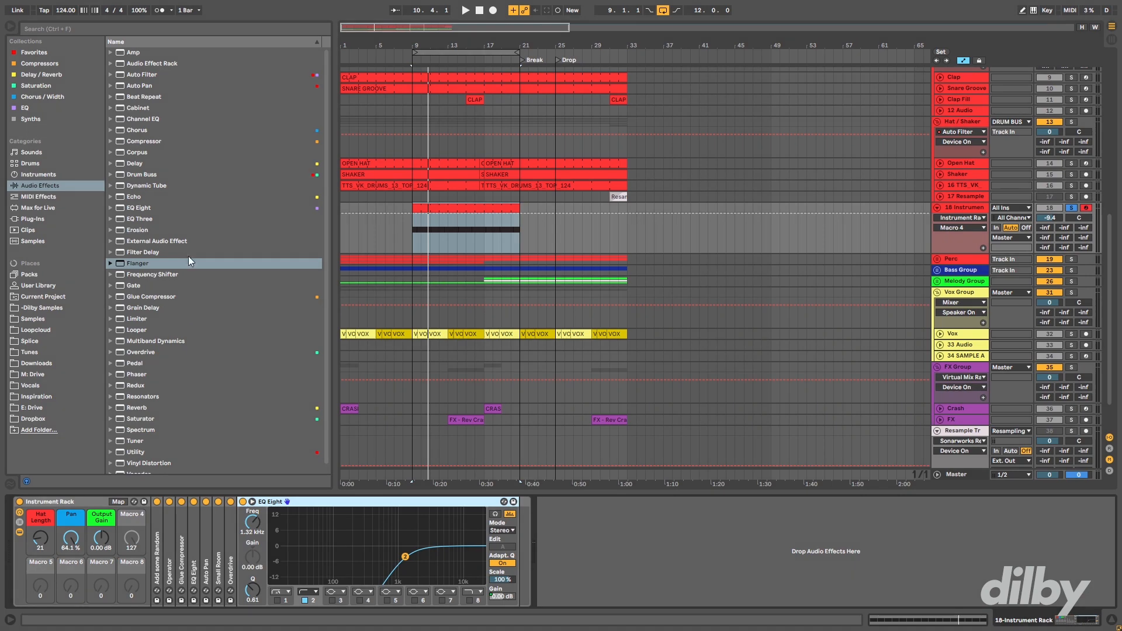
# - Insert a Flanger between Overdrive and the last EQ Eight, and map its Device On switch to Macro 4
pyautogui.moveTo(140, 261); pyautogui.dragTo(234, 520)
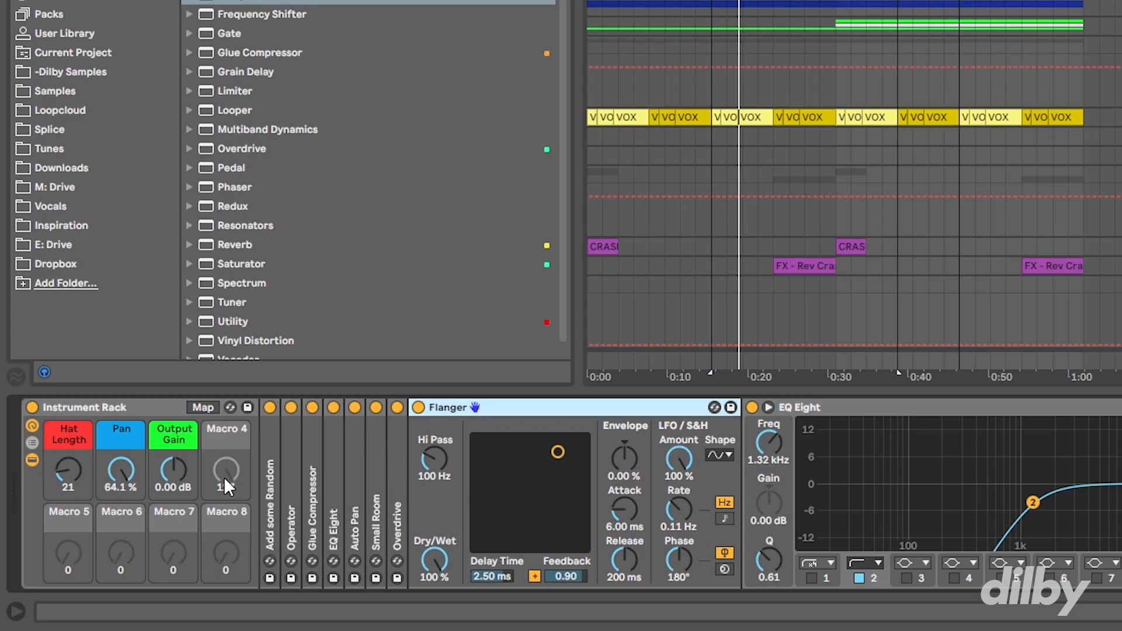
pyautogui.click(204, 408)
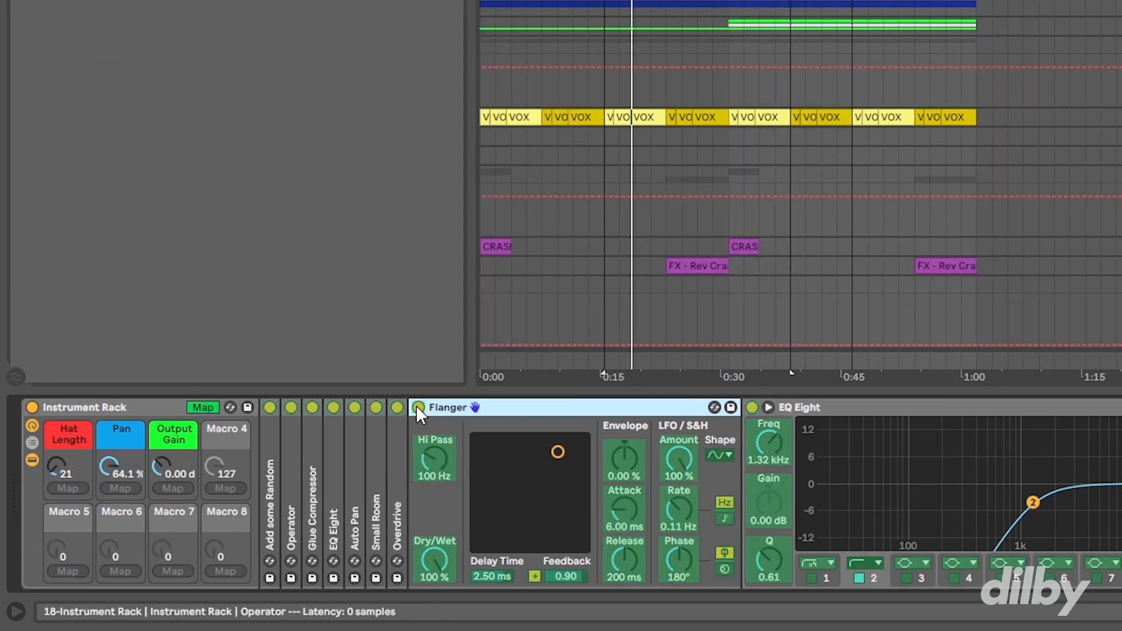
pyautogui.click(230, 488)
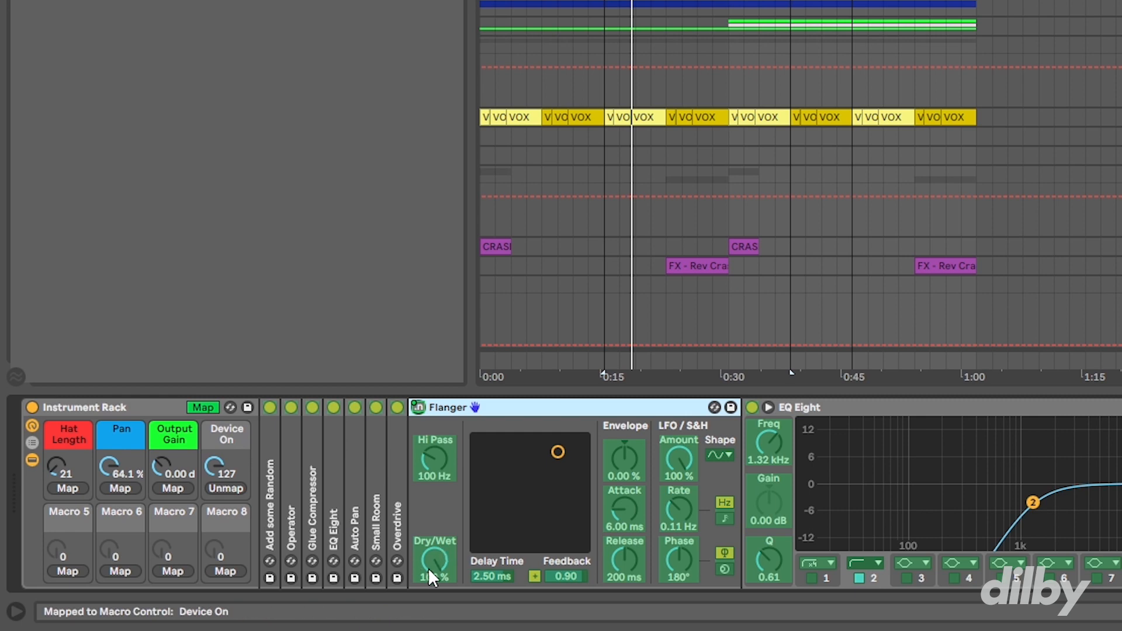
# - Map the Flanger's Dry/Wet to Macro 4 as well, and select the Device On mapping's minimum value
pyautogui.click(337, 523)
pyautogui.click(225, 487)
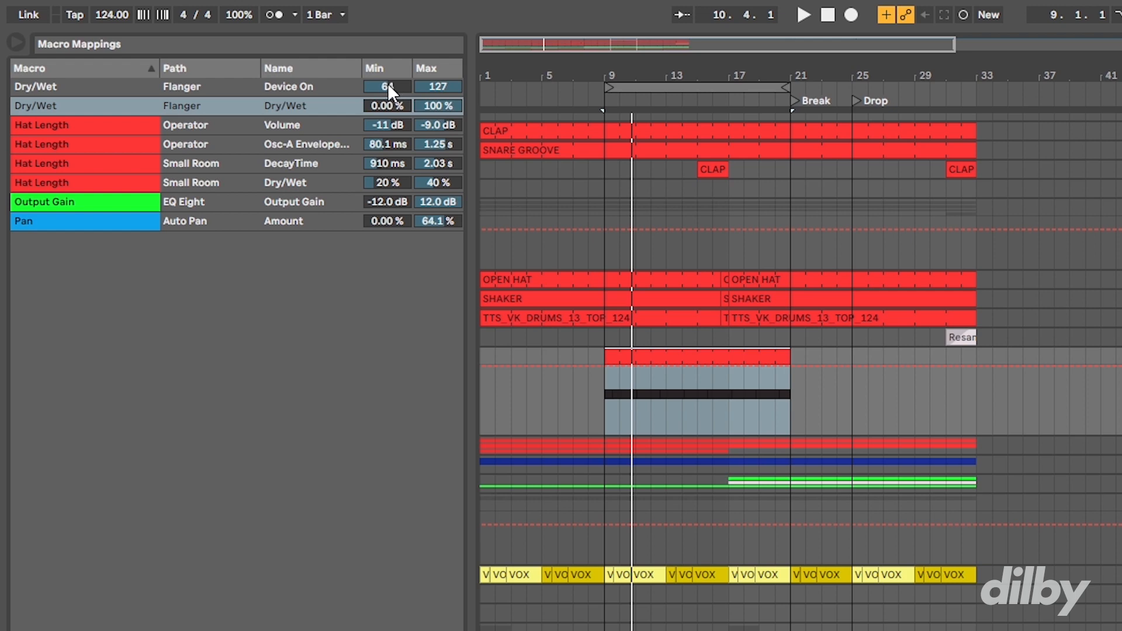
pyautogui.click(388, 83)
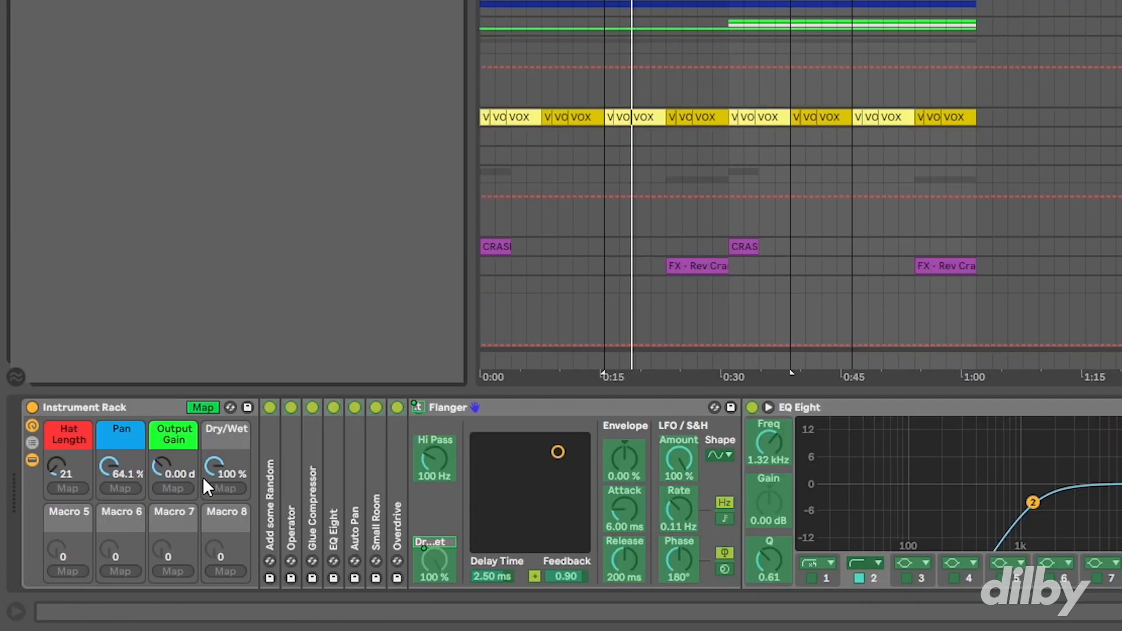
# - Turn the Dry/Wet macro down to 0 % and leave macro mapping to test how it controls the Flanger
pyautogui.moveTo(214, 461); pyautogui.dragTo(214, 515)
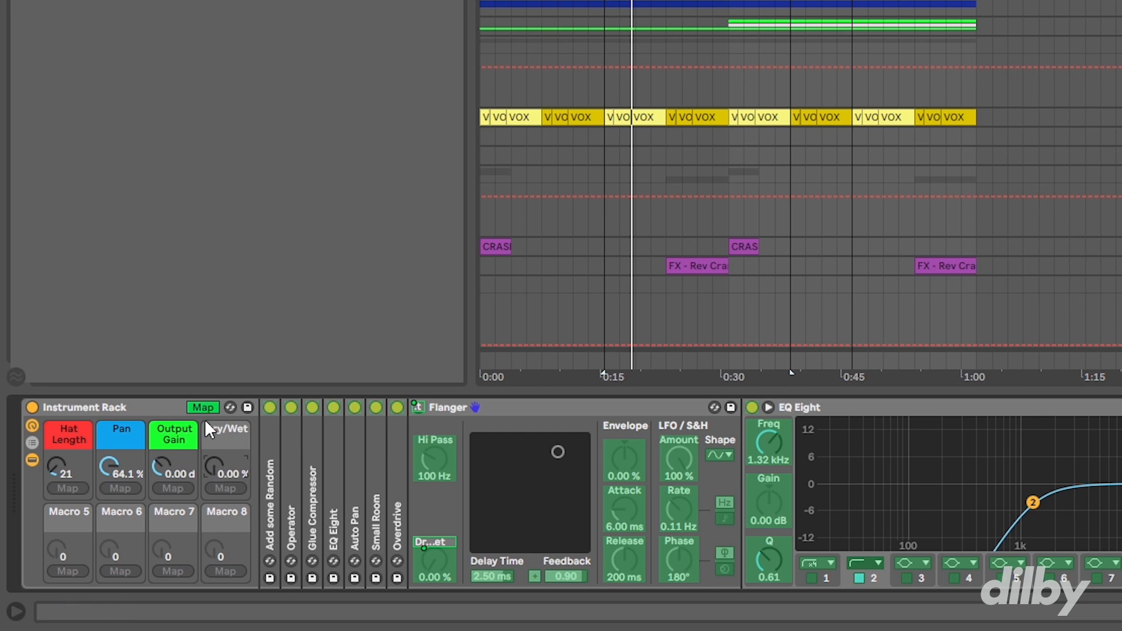
pyautogui.click(196, 407)
pyautogui.moveTo(227, 470); pyautogui.dragTo(226, 503)
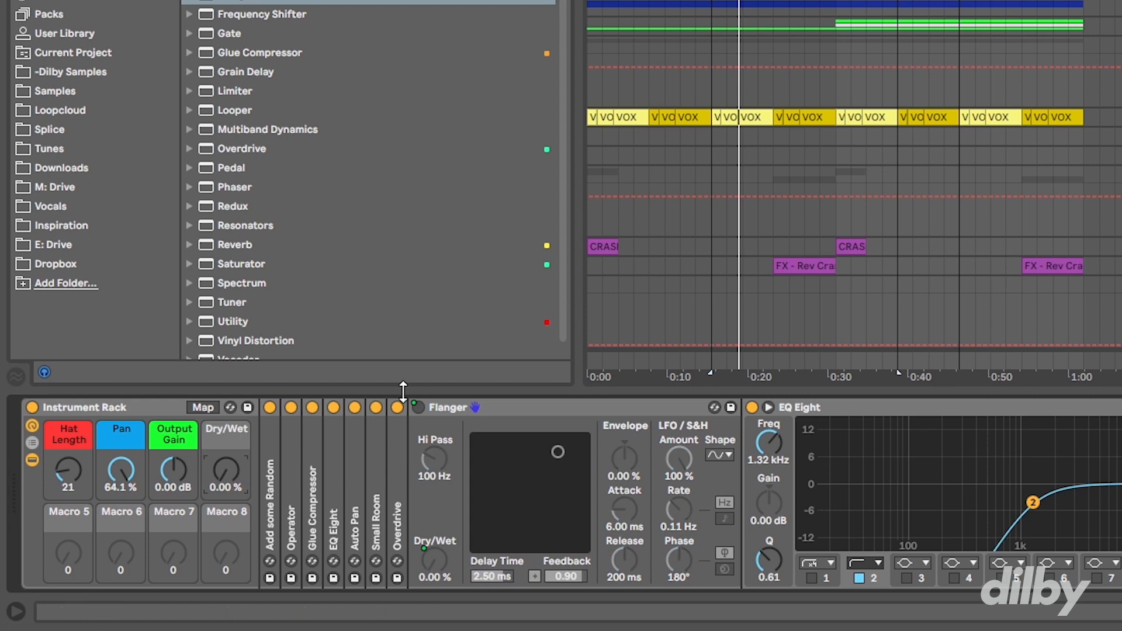
# - Limit the Flanger Dry/Wet mapping's maximum to 50.8 % in the macro mappings, stop playback and leave macro mapping
pyautogui.click(202, 407)
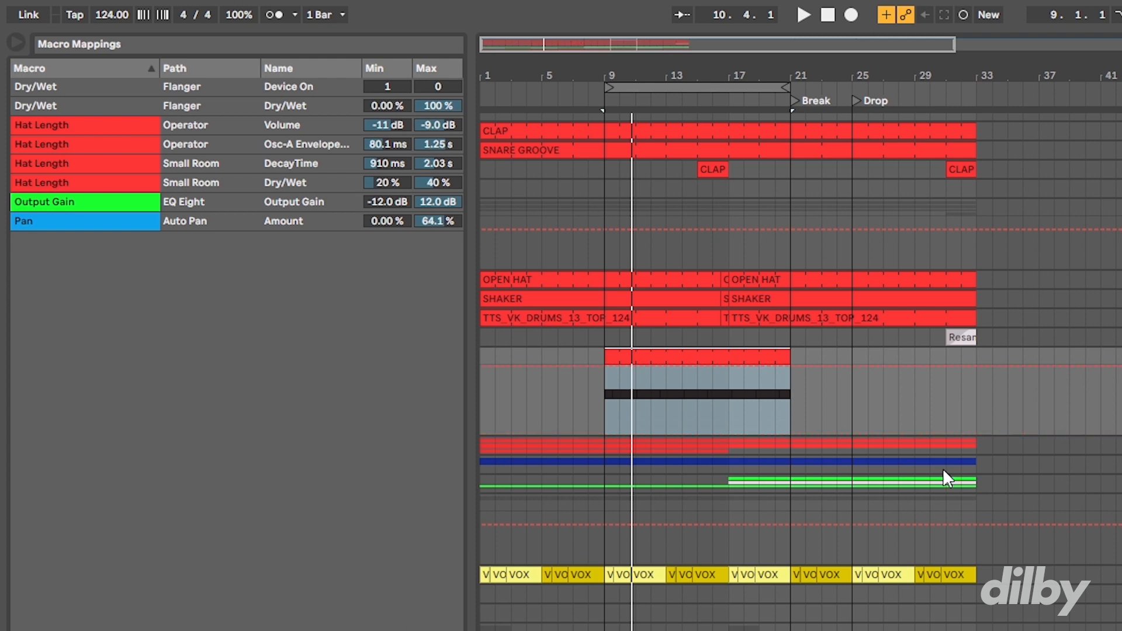
pyautogui.moveTo(438, 105); pyautogui.dragTo(438, 133)
pyautogui.press('space')
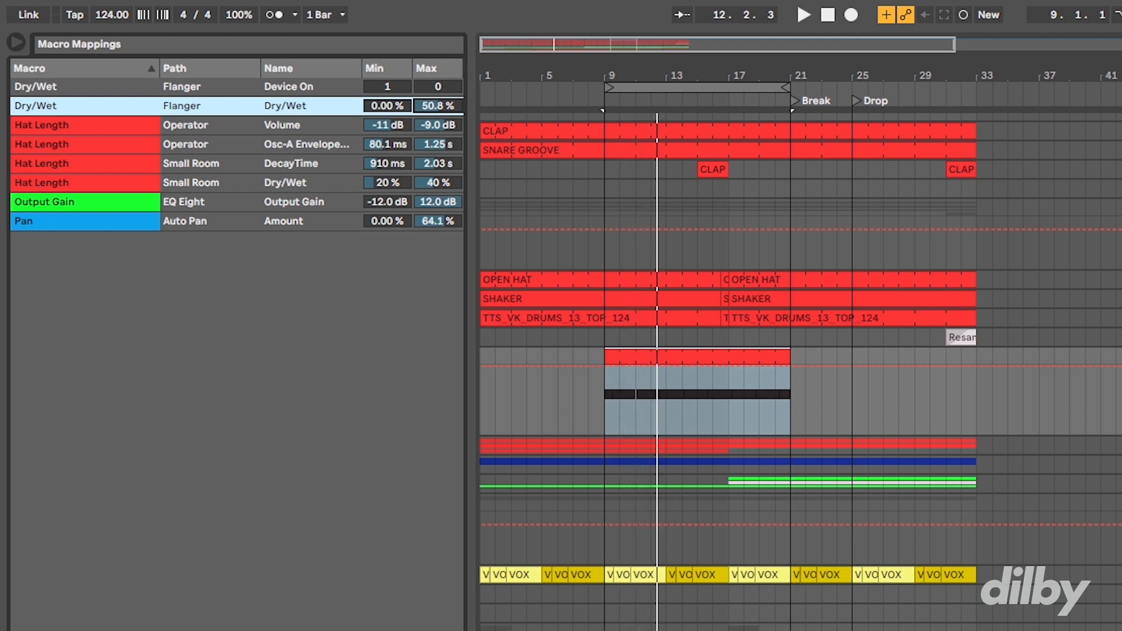
pyautogui.click(118, 501)
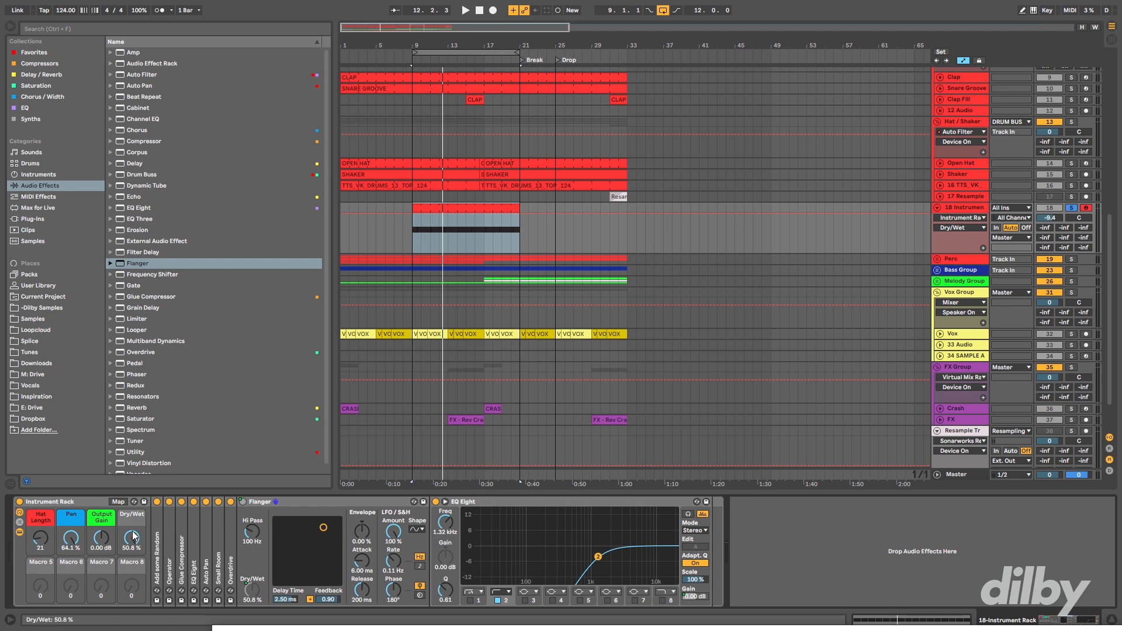
# - Rename the Dry/Wet macro as Flanger and colour it pink
pyautogui.rightClick(135, 519)
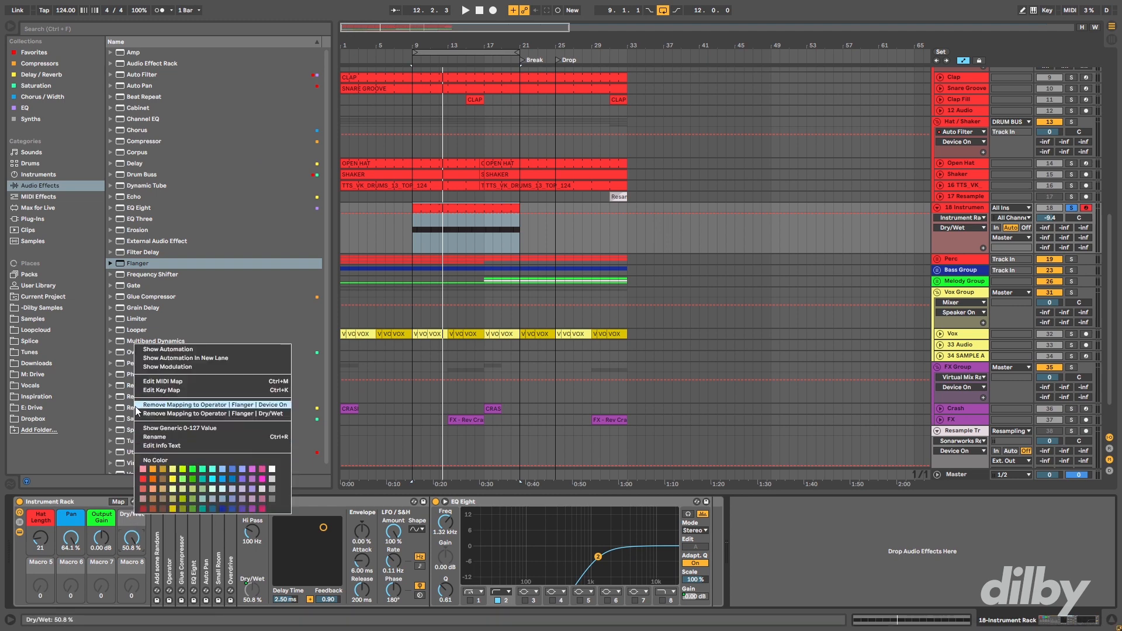
pyautogui.click(154, 437)
pyautogui.write('Flanger')
pyautogui.press('Return')
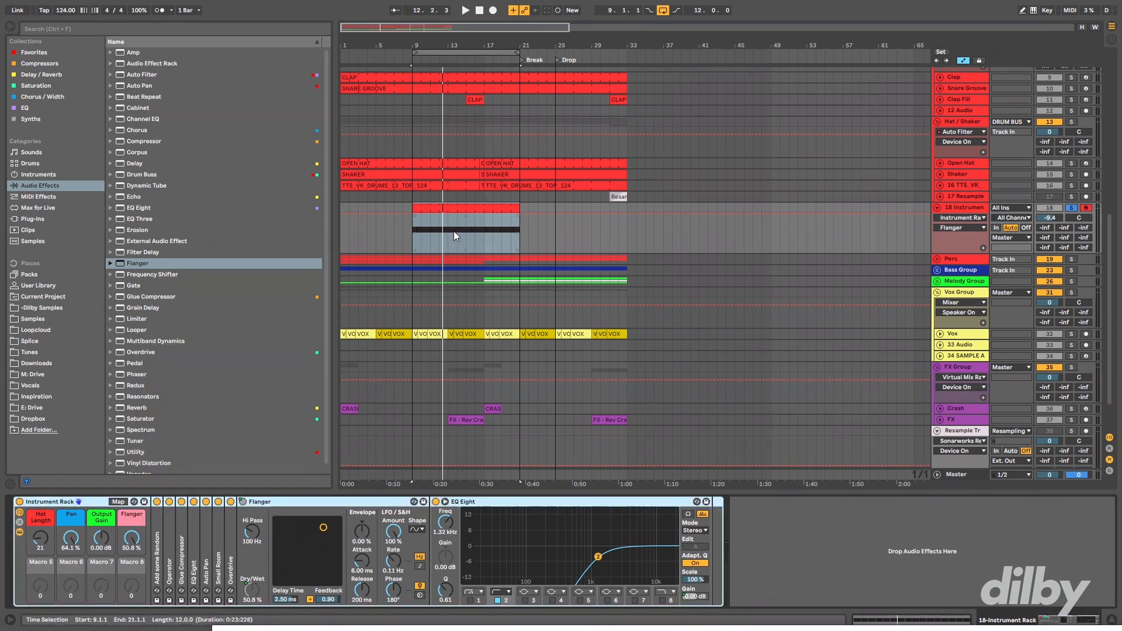
# - Unsolo the Instrument Rack track and play the looped section from bar 9 with the full mix
pyautogui.click(1073, 209)
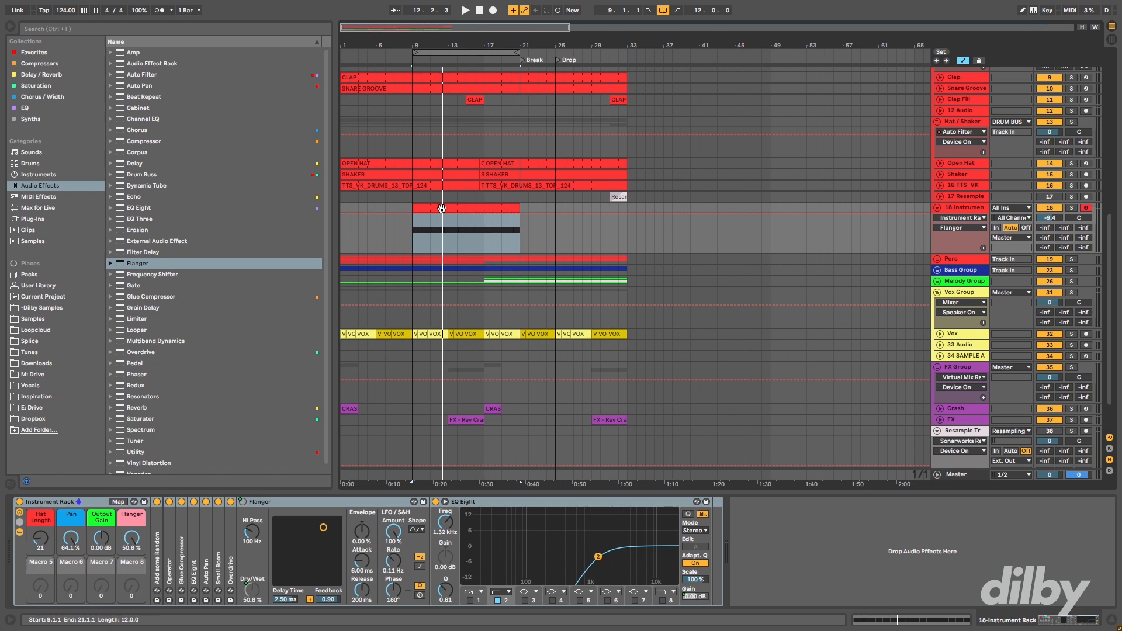
pyautogui.press('space')
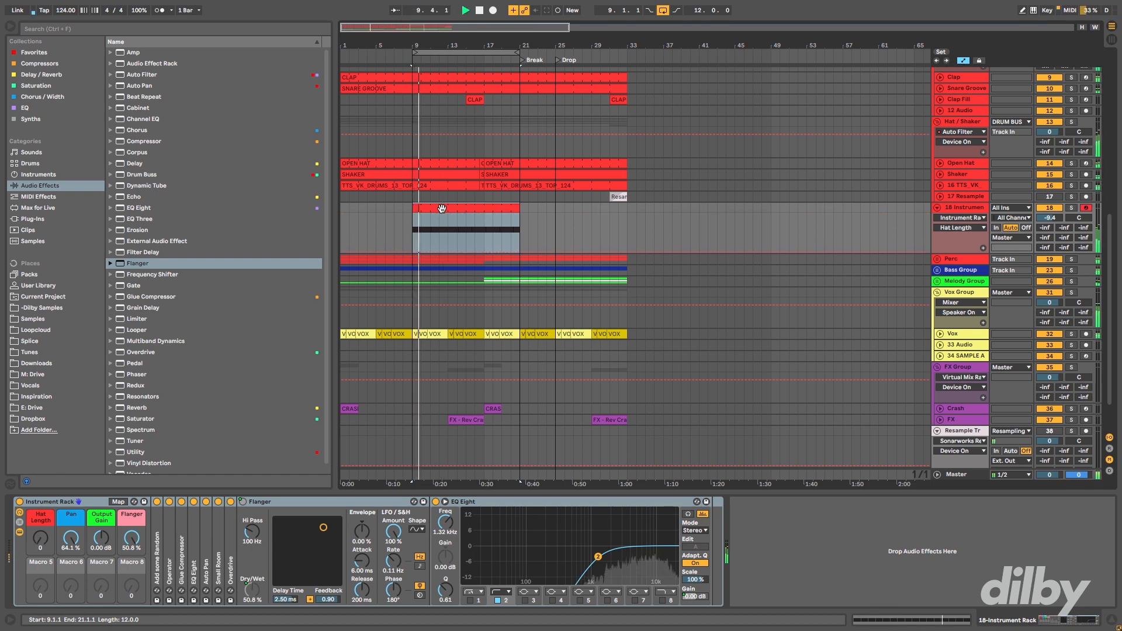